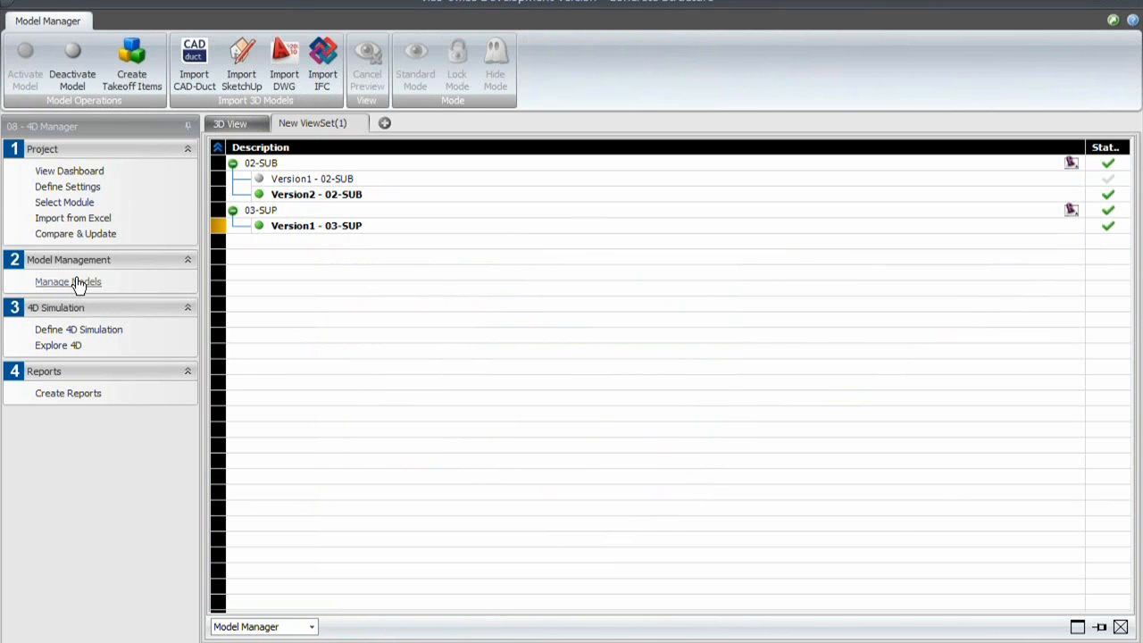
- Open the 4D exploration view and orbit the building model to examine it from a low side angle
{"action": "left_click", "coordinate": [63, 345]}
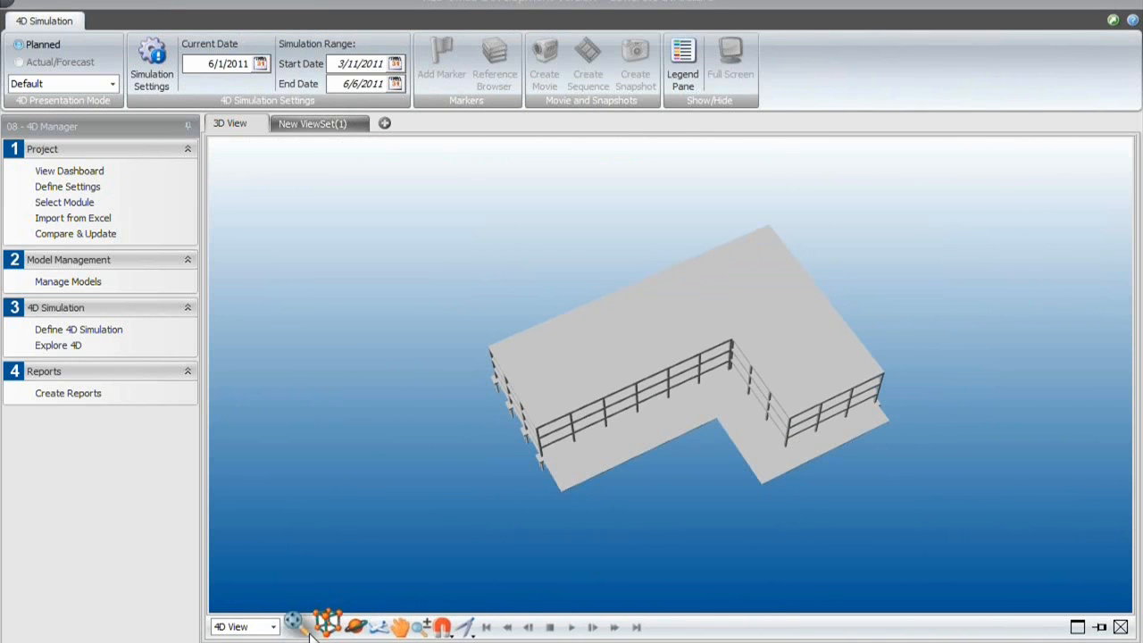
{"action": "left_click", "coordinate": [341, 627]}
{"action": "mouse_move", "coordinate": [552, 521]}
{"action": "left_mouse_down"}
{"action": "mouse_move", "coordinate": [572, 497]}
{"action": "mouse_move", "coordinate": [556, 469]}
{"action": "mouse_move", "coordinate": [580, 467]}
{"action": "left_mouse_up"}
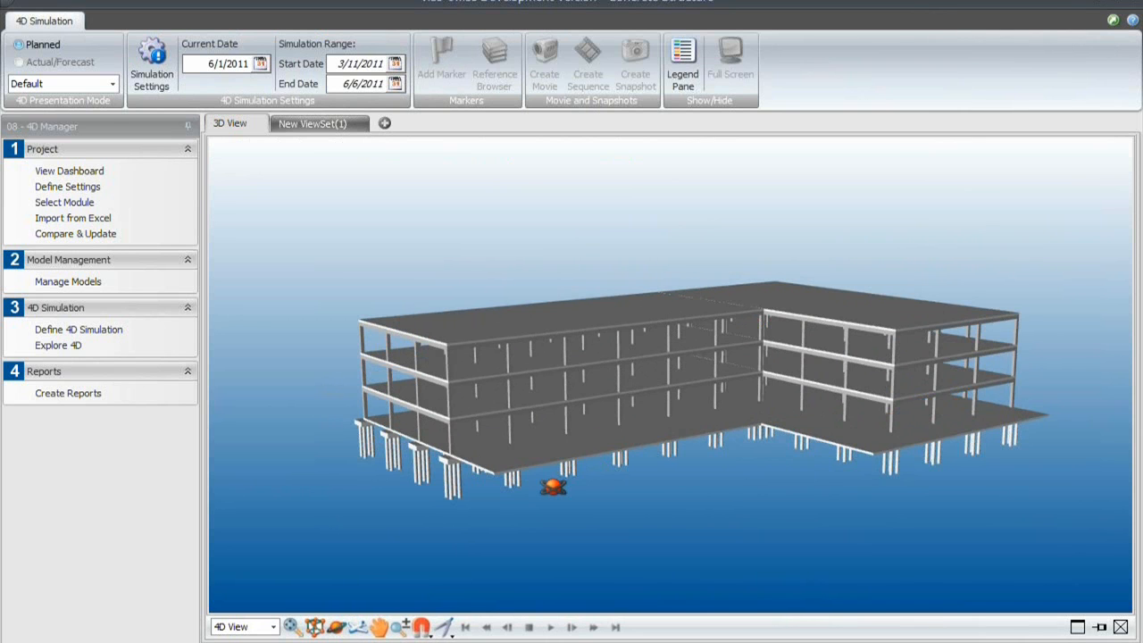
- Switch to the LBS Manager module, open the location definitions, and select the 1ST floor under Project
{"action": "left_click", "coordinate": [103, 130]}
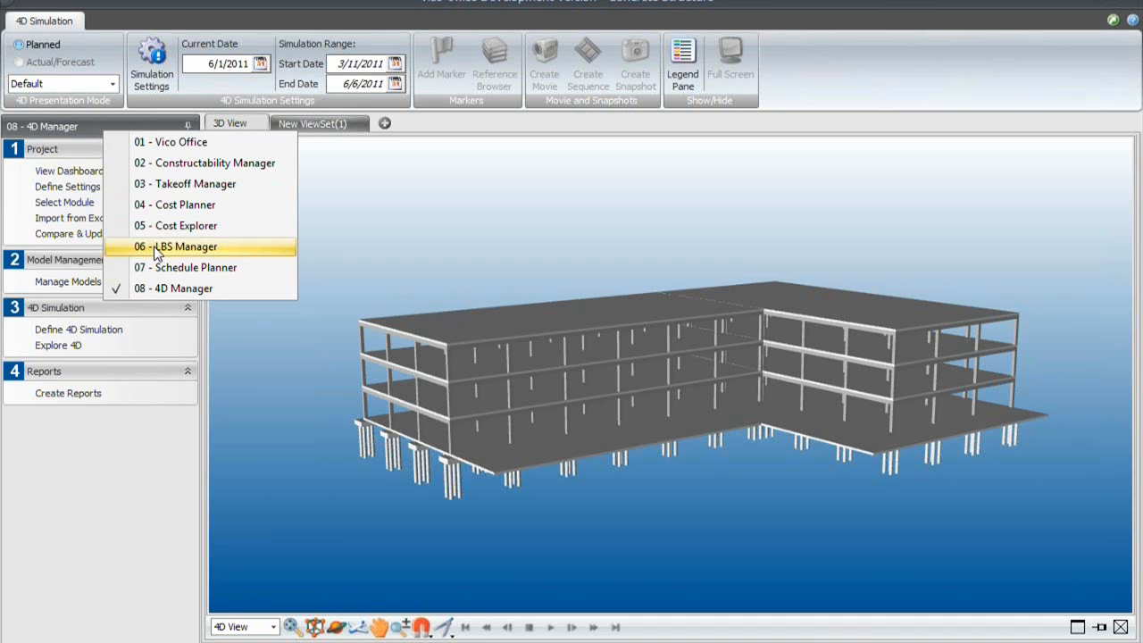
{"action": "left_click", "coordinate": [157, 250]}
{"action": "left_click", "coordinate": [86, 328]}
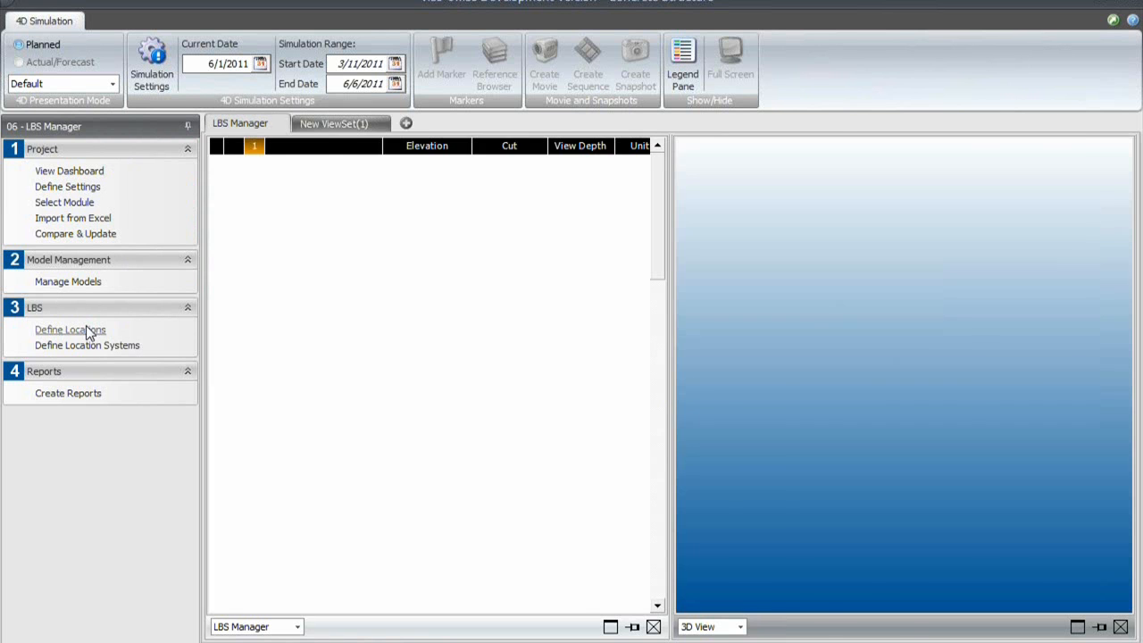
{"action": "left_click", "coordinate": [234, 164]}
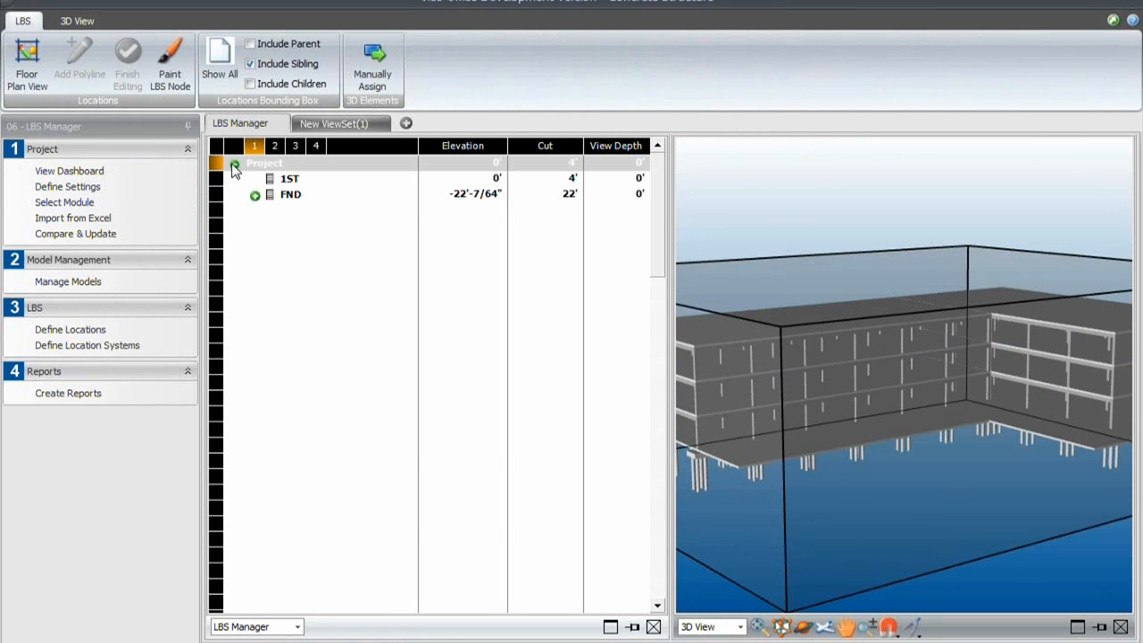
{"action": "left_click", "coordinate": [284, 180]}
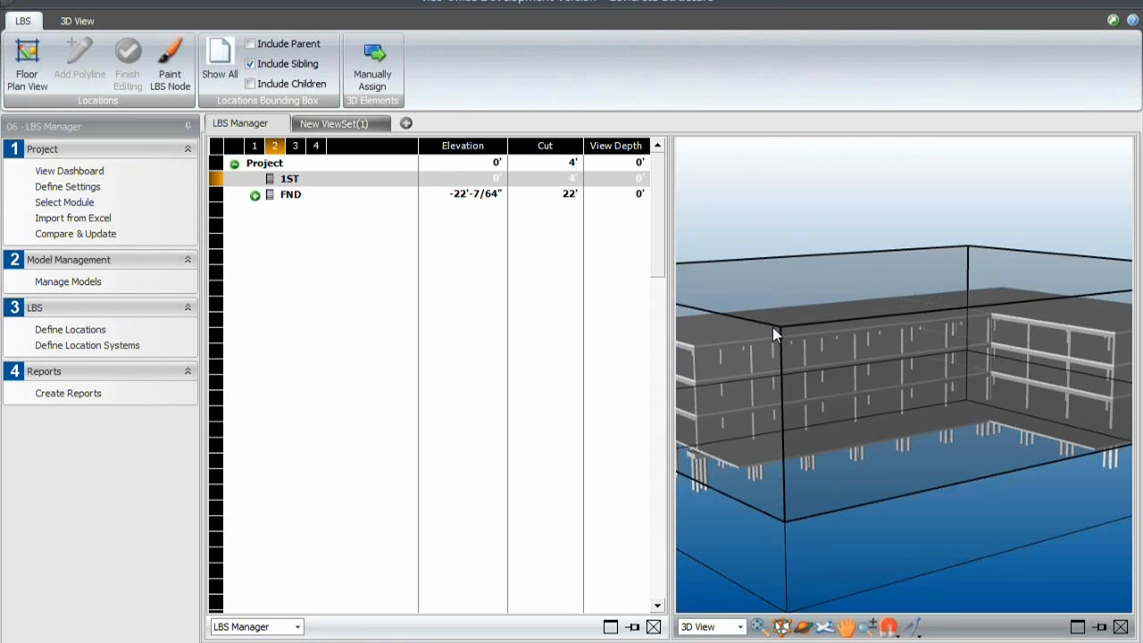
- Apply Floor Split to the Project location twice to add two more floors above 1ST
{"action": "right_click", "coordinate": [272, 163]}
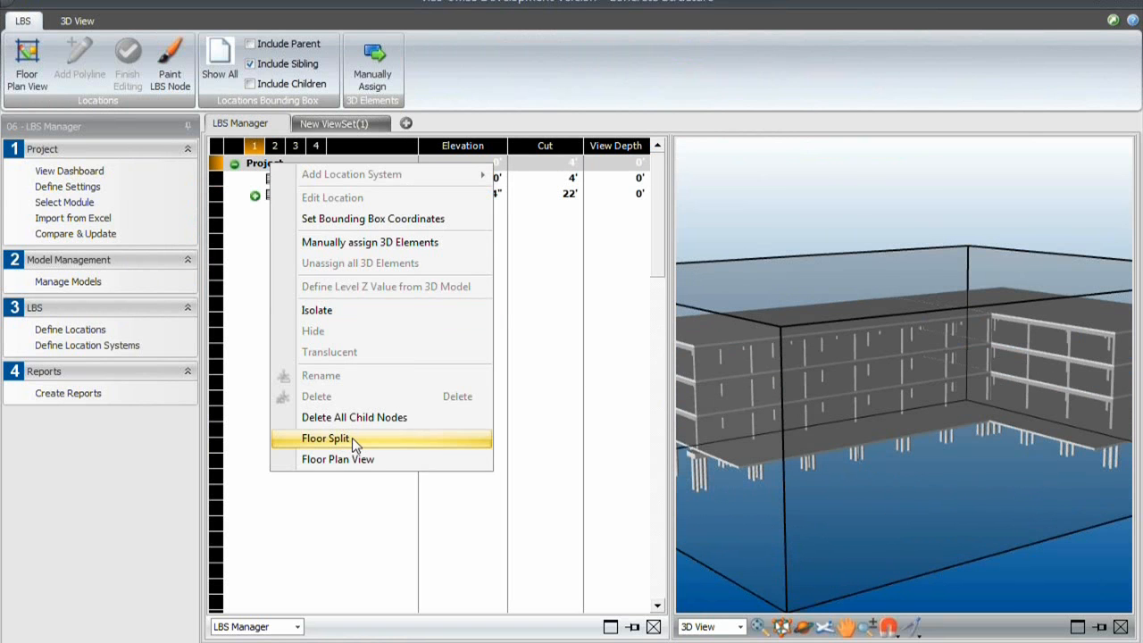
{"action": "left_click", "coordinate": [352, 438]}
{"action": "right_click", "coordinate": [271, 165]}
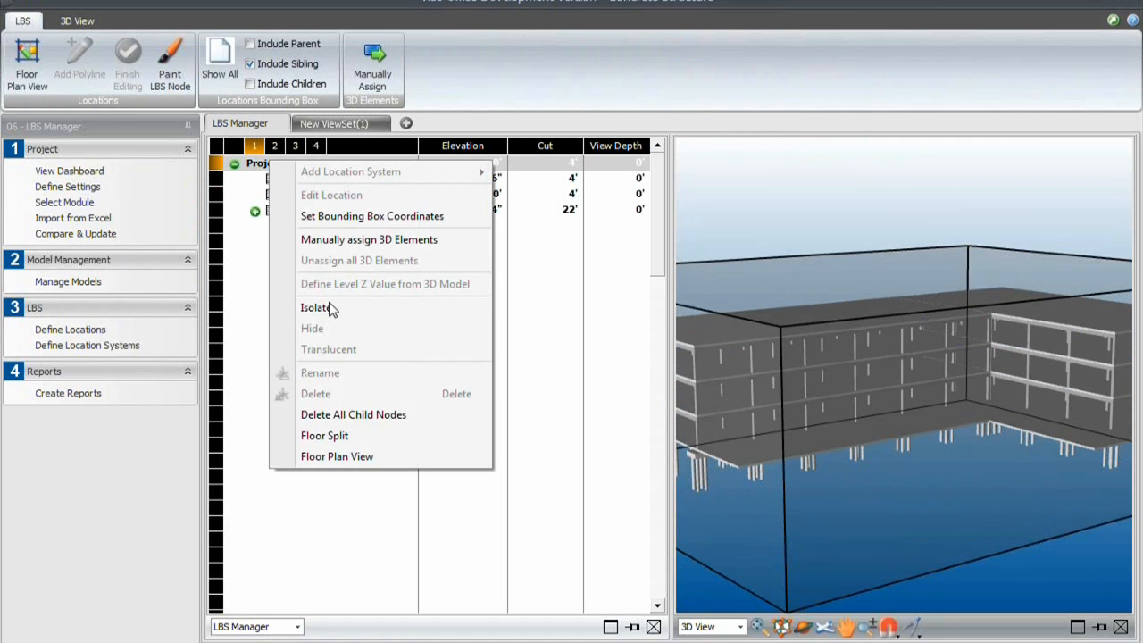
{"action": "left_click", "coordinate": [314, 437]}
- Rename the lower unnamed floor as 2ND and the upper unnamed floor as 3RD
{"action": "double_click", "coordinate": [313, 197]}
{"action": "type", "text": "2"}
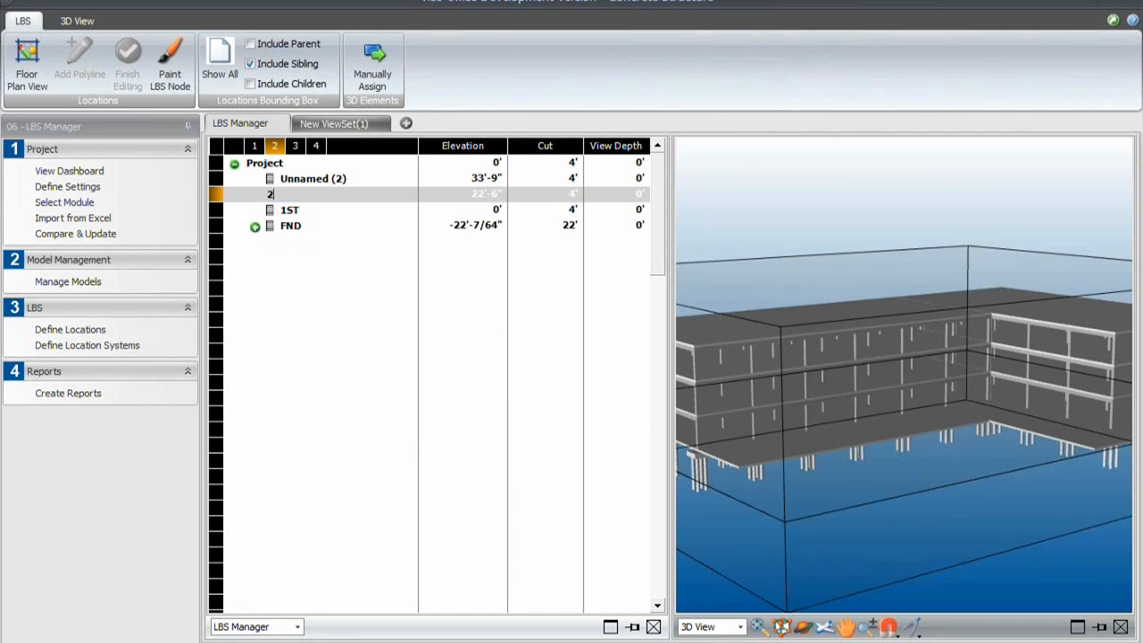
{"action": "type", "text": "ND"}
{"action": "key", "text": "Return"}
{"action": "double_click", "coordinate": [313, 179]}
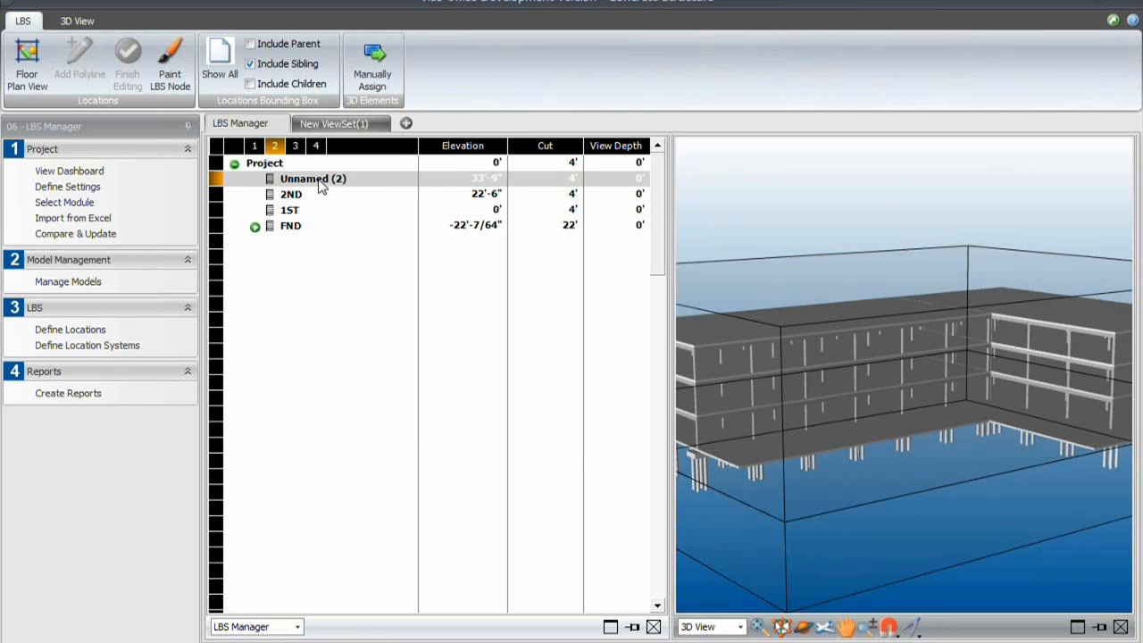
{"action": "type", "text": "3"}
{"action": "key", "text": "Return"}
- Set the elevation of the 2ND floor to 10' and of the 3RD floor to 20'
{"action": "left_click", "coordinate": [474, 210]}
{"action": "left_click", "coordinate": [487, 194]}
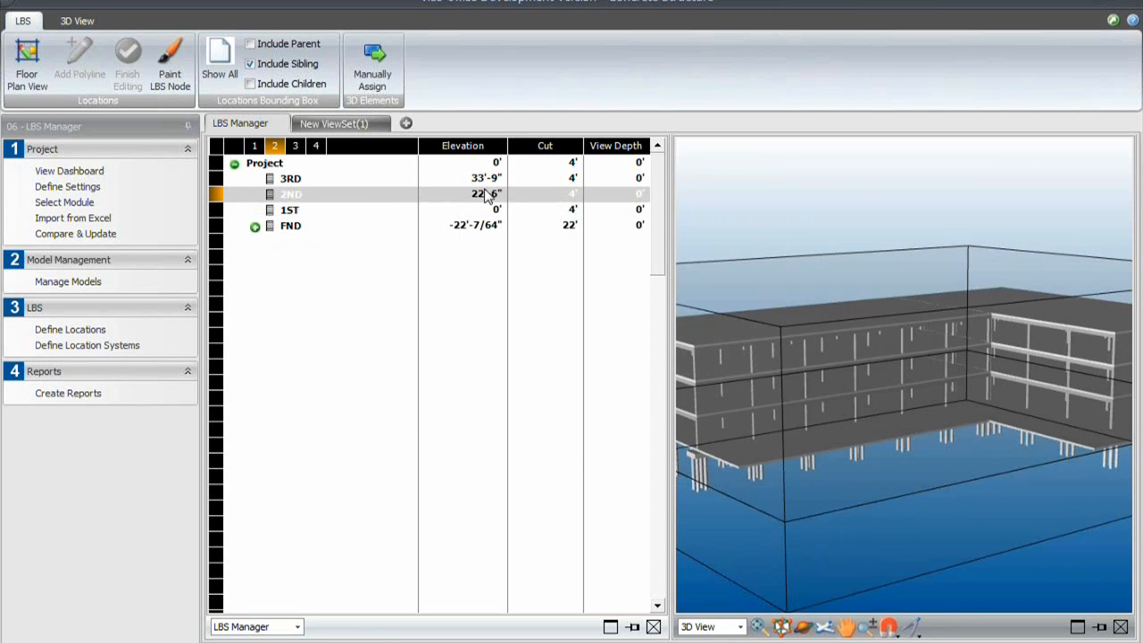
{"action": "left_click", "coordinate": [487, 194]}
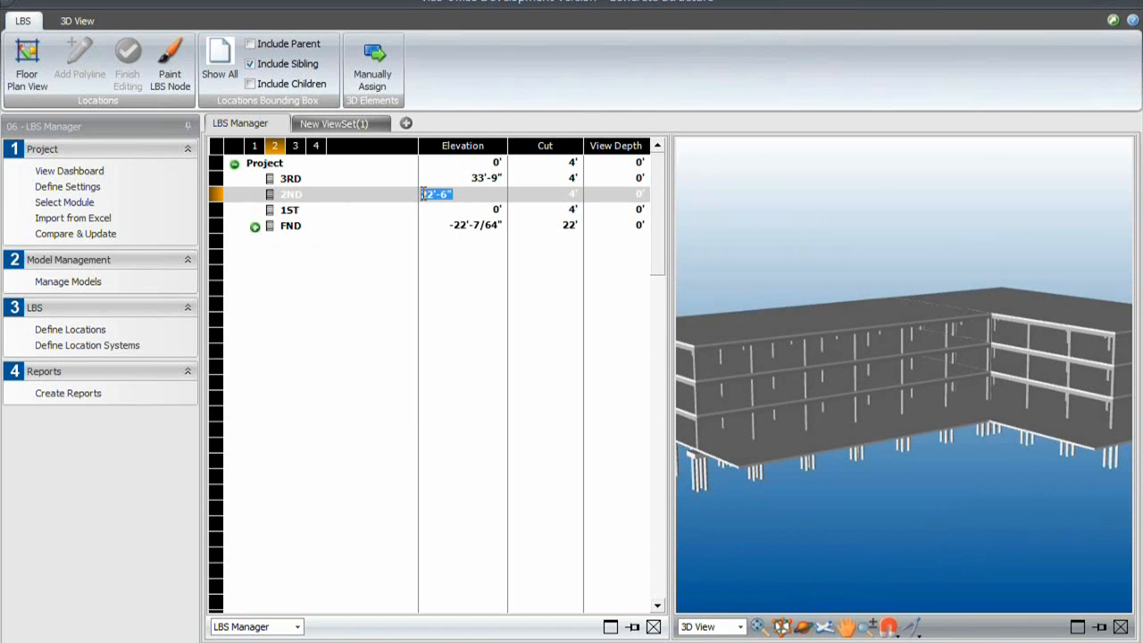
{"action": "type", "text": "10"}
{"action": "key", "text": "Return"}
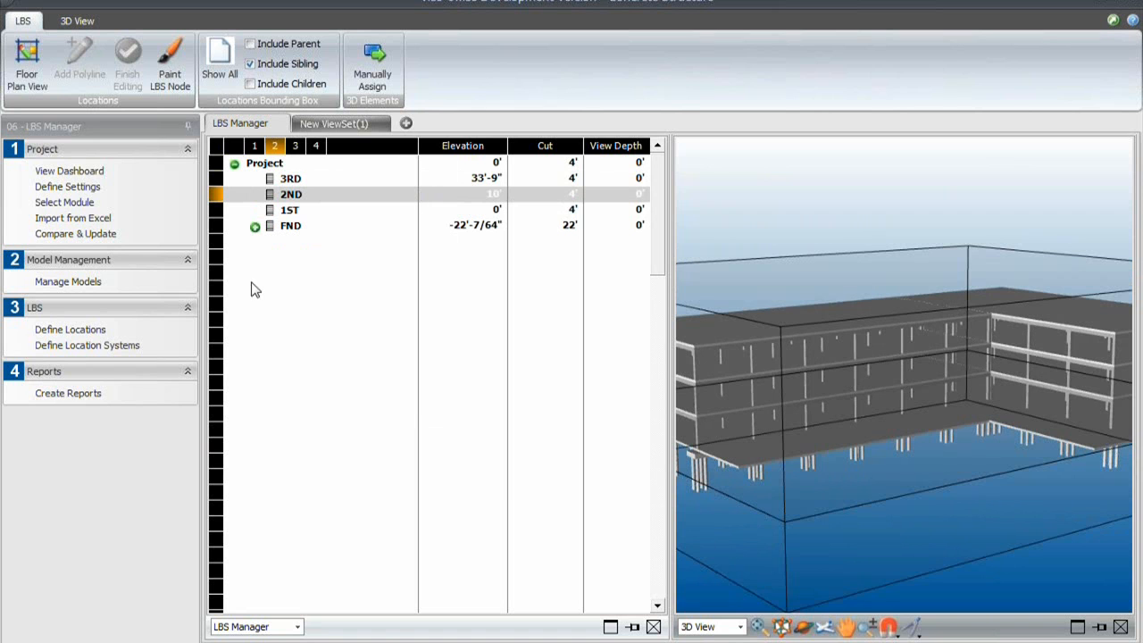
{"action": "left_click", "coordinate": [456, 178]}
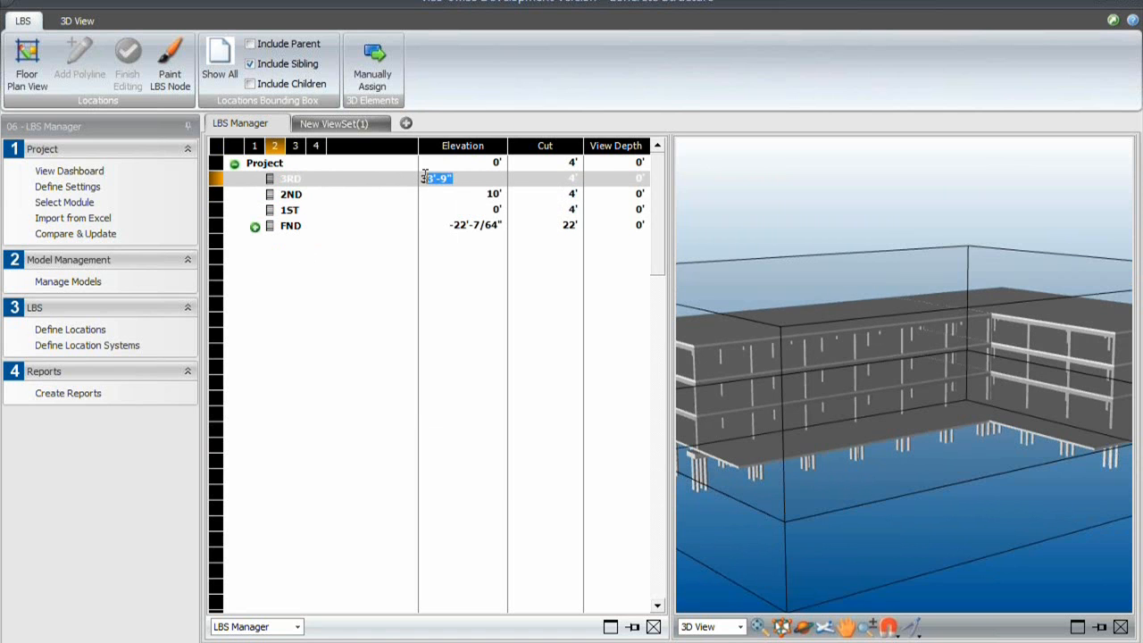
{"action": "type", "text": "20"}
{"action": "key", "text": "Return"}
{"action": "left_click", "coordinate": [304, 209]}
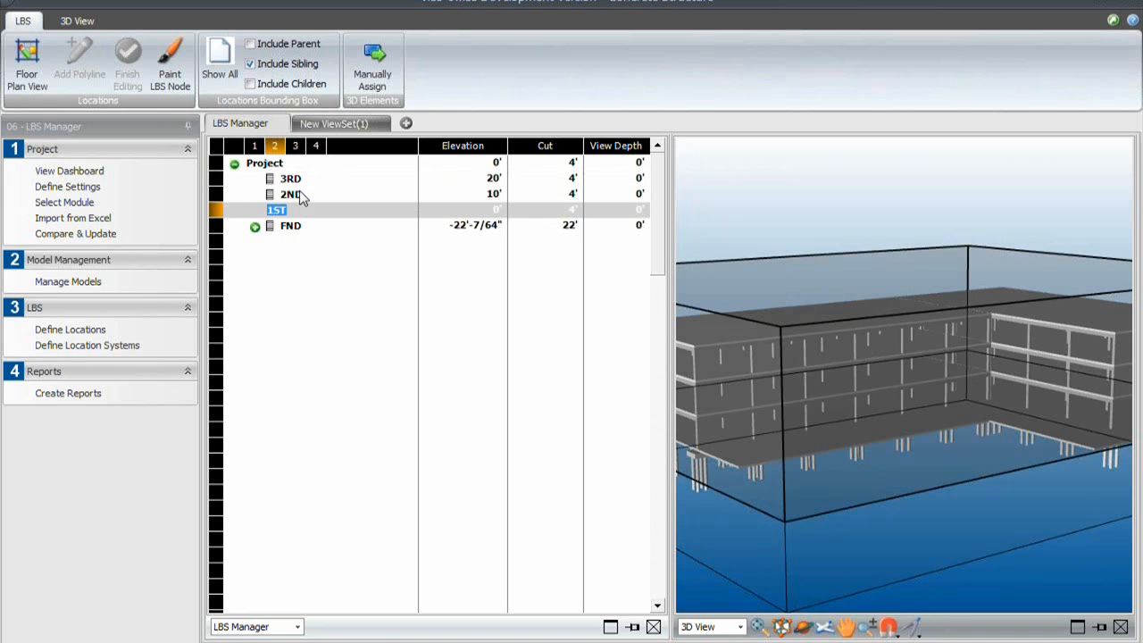
{"action": "left_click", "coordinate": [300, 192]}
{"action": "left_click", "coordinate": [294, 212]}
- Activate the Version1 - 03-SUP model again, keeping the offered takeoff item creation settings
{"action": "left_click", "coordinate": [332, 125]}
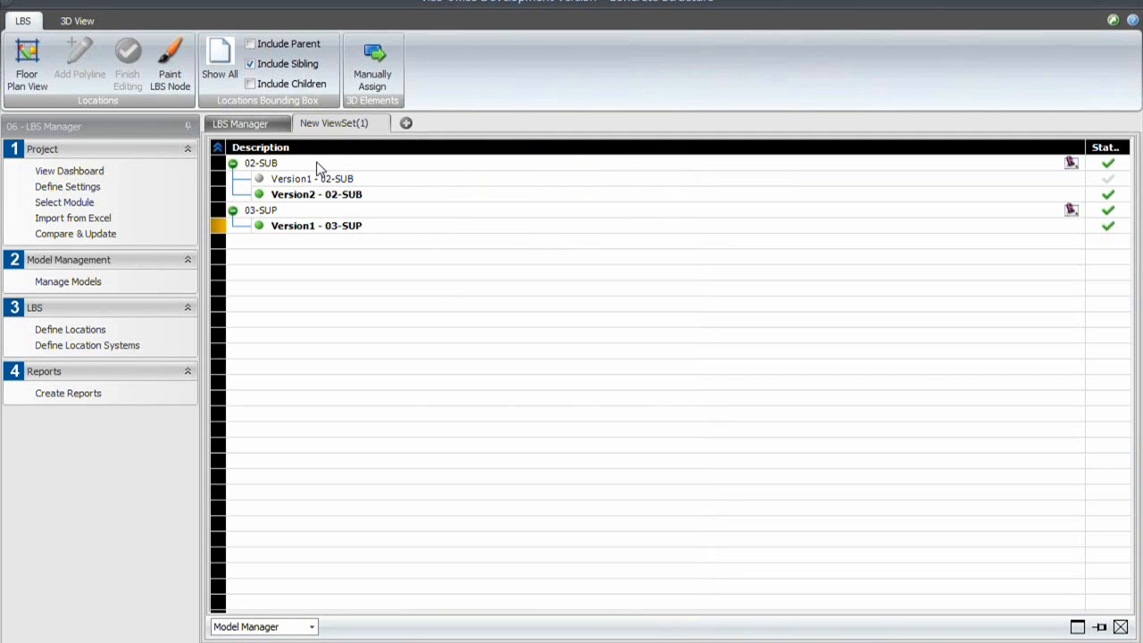
{"action": "right_click", "coordinate": [299, 226]}
{"action": "left_click", "coordinate": [335, 260]}
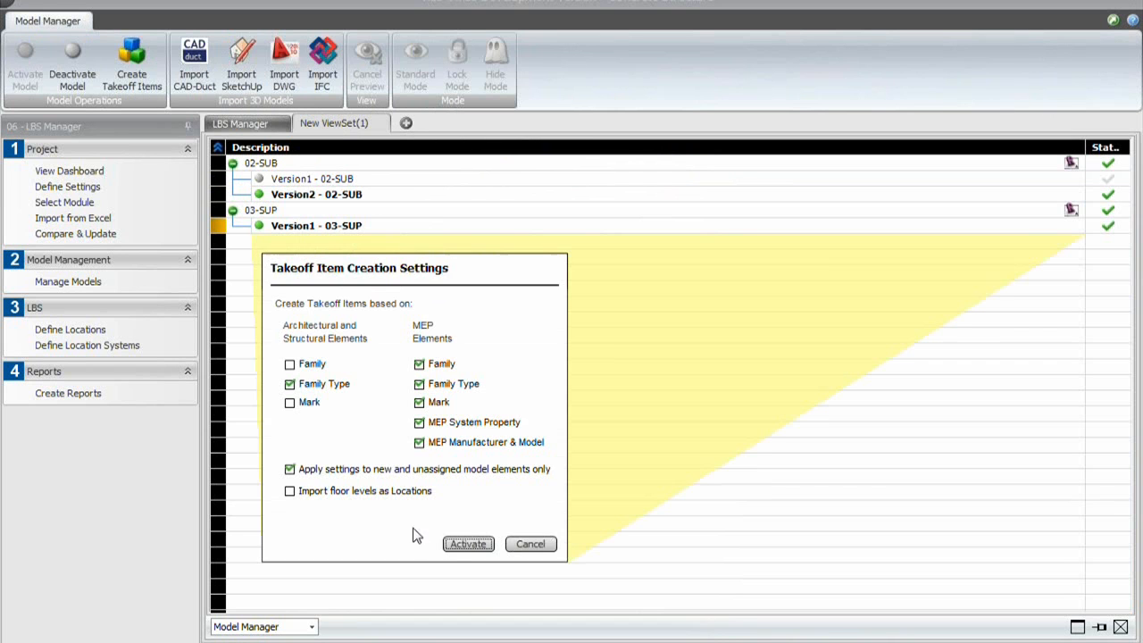
{"action": "left_click", "coordinate": [451, 546]}
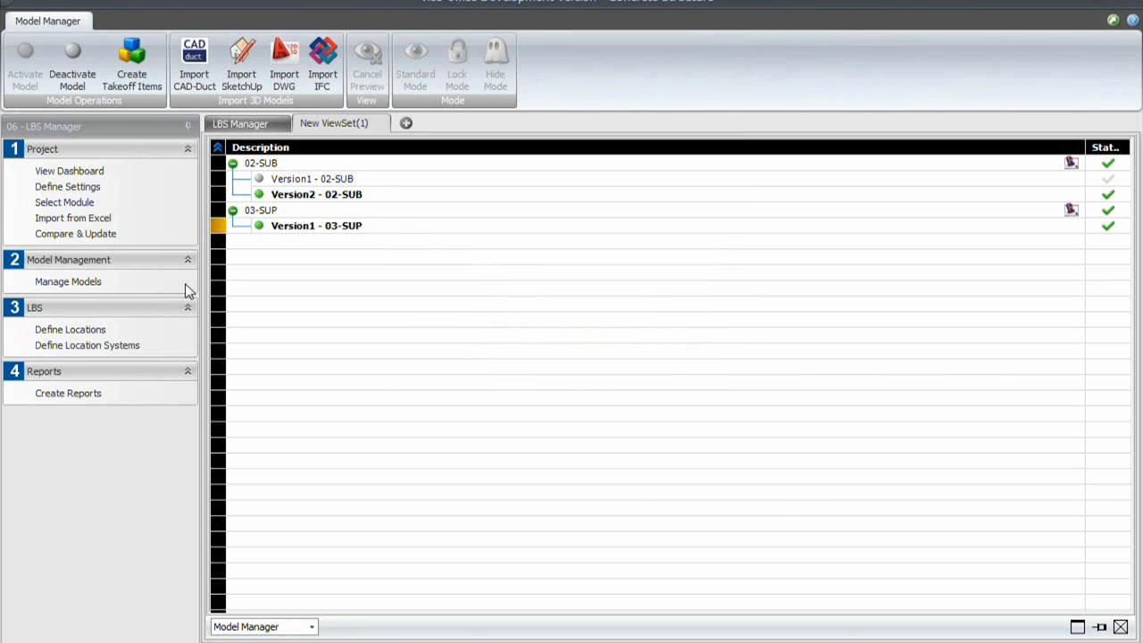
- Reopen the location definitions, isolate the 1ST floor's elements, and examine them in the 3D view from above
{"action": "left_click", "coordinate": [82, 330]}
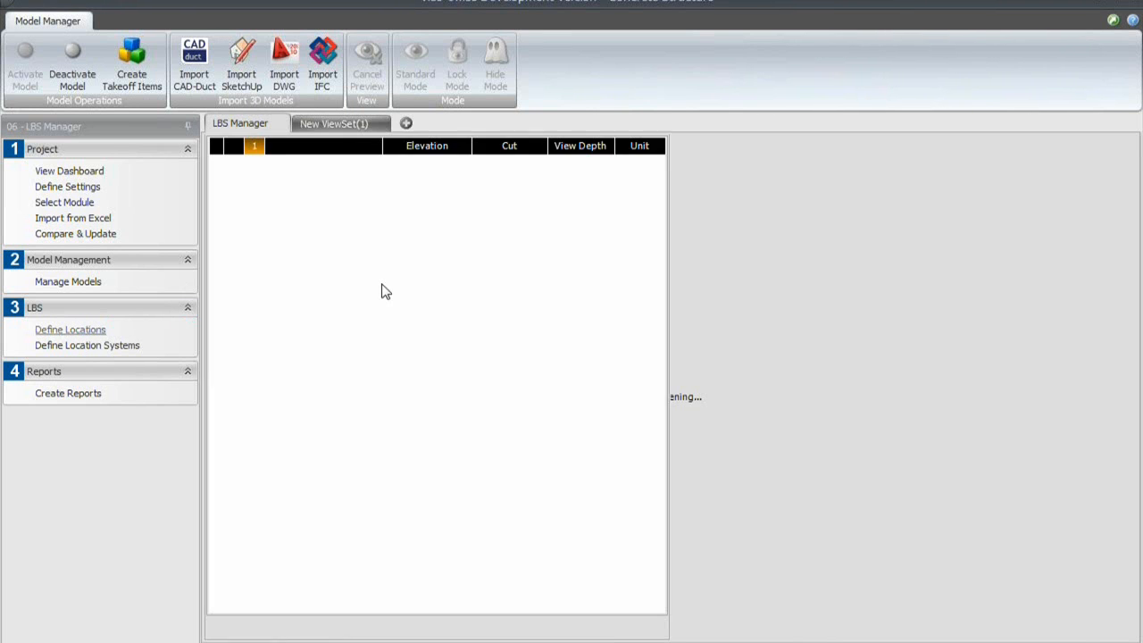
{"action": "left_click", "coordinate": [235, 167]}
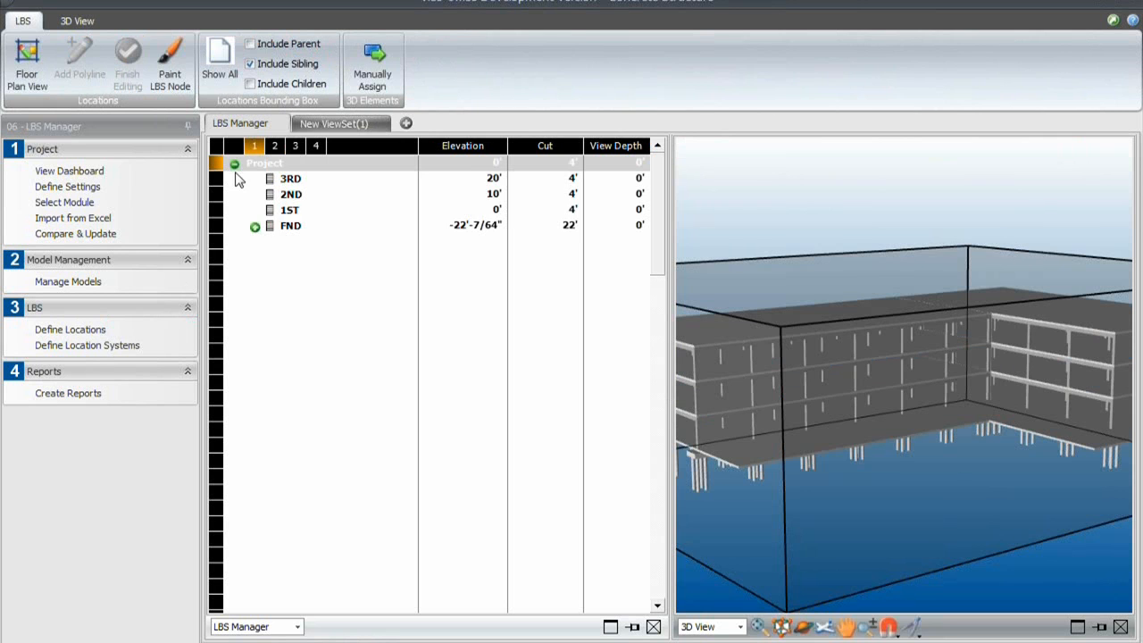
{"action": "left_click", "coordinate": [287, 215]}
{"action": "left_click", "coordinate": [288, 214]}
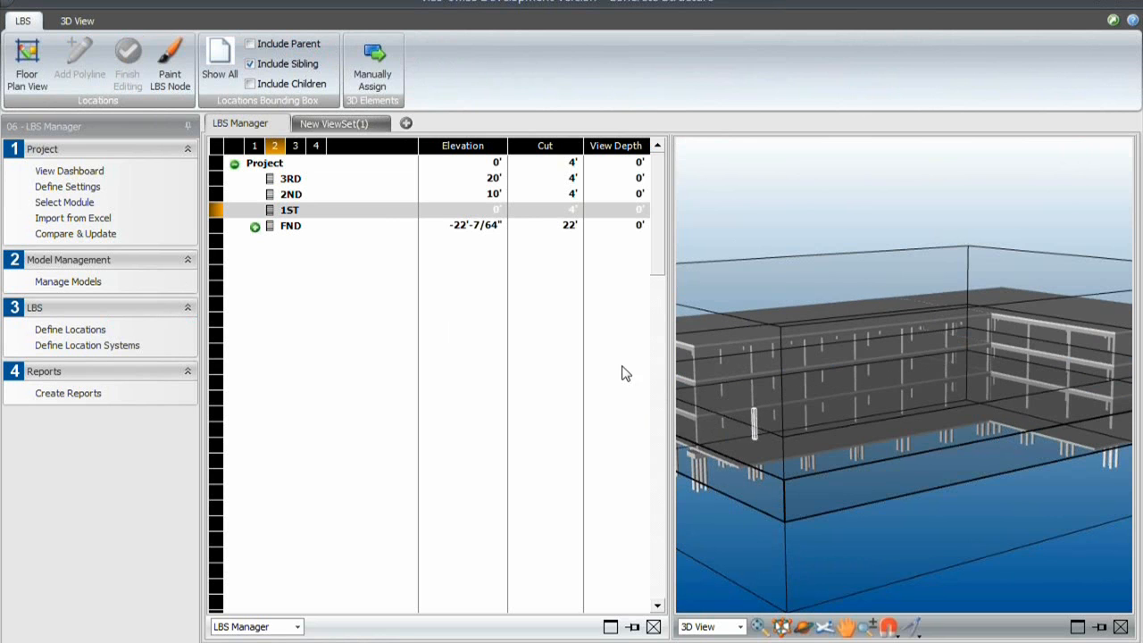
{"action": "right_click", "coordinate": [282, 210]}
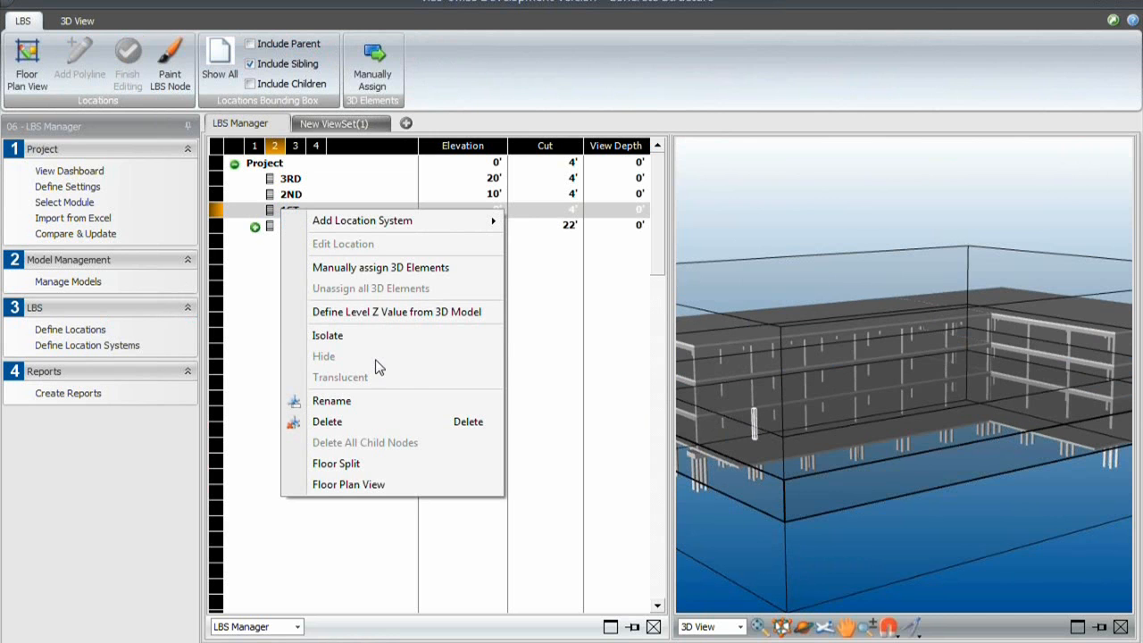
{"action": "left_click", "coordinate": [375, 337]}
{"action": "left_click", "coordinate": [895, 536]}
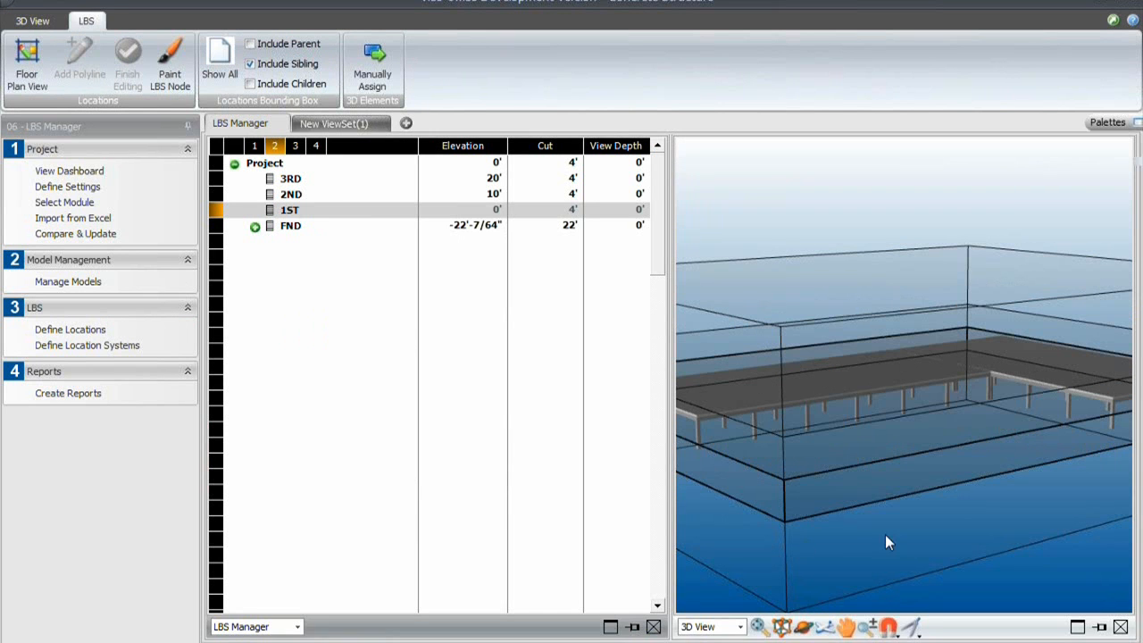
{"action": "left_click", "coordinate": [810, 621]}
{"action": "left_click_drag", "start_coordinate": [817, 485], "coordinate": [907, 433]}
{"action": "scroll", "coordinate": [906, 434], "scroll_direction": "down", "scroll_amount": 5}
{"action": "scroll", "coordinate": [871, 441], "scroll_direction": "up", "scroll_amount": 4}
{"action": "scroll", "coordinate": [870, 440], "scroll_direction": "down", "scroll_amount": 2}
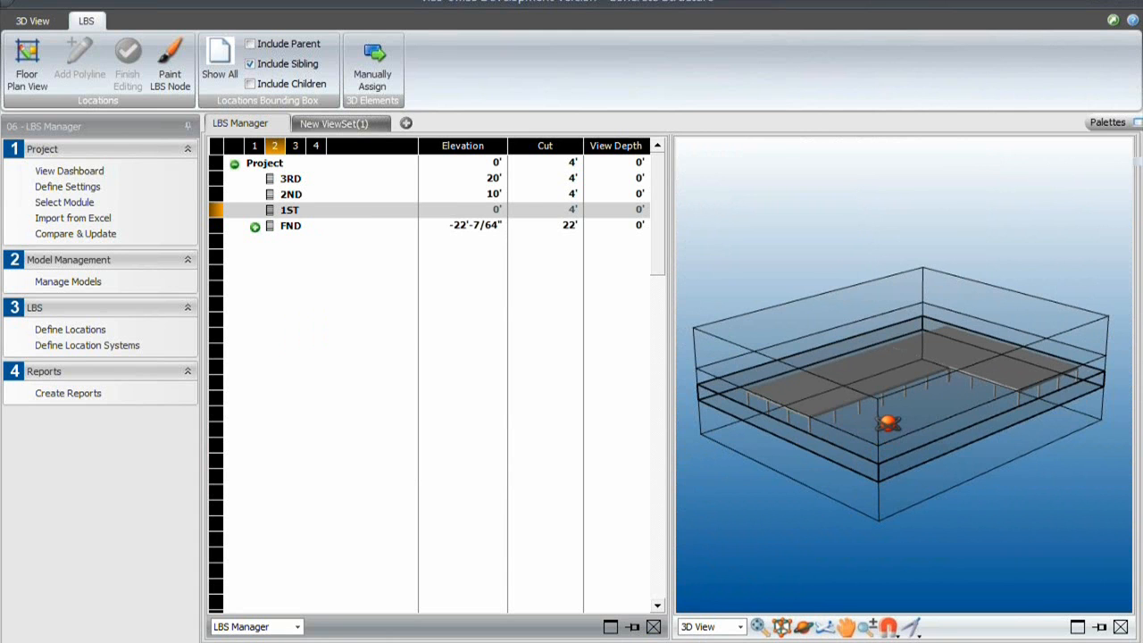
- Divide the 1ST floor into zones with a vertical polyline across its floor plan, just left of the slab's inner corner
{"action": "left_click", "coordinate": [292, 196]}
{"action": "left_click", "coordinate": [292, 210]}
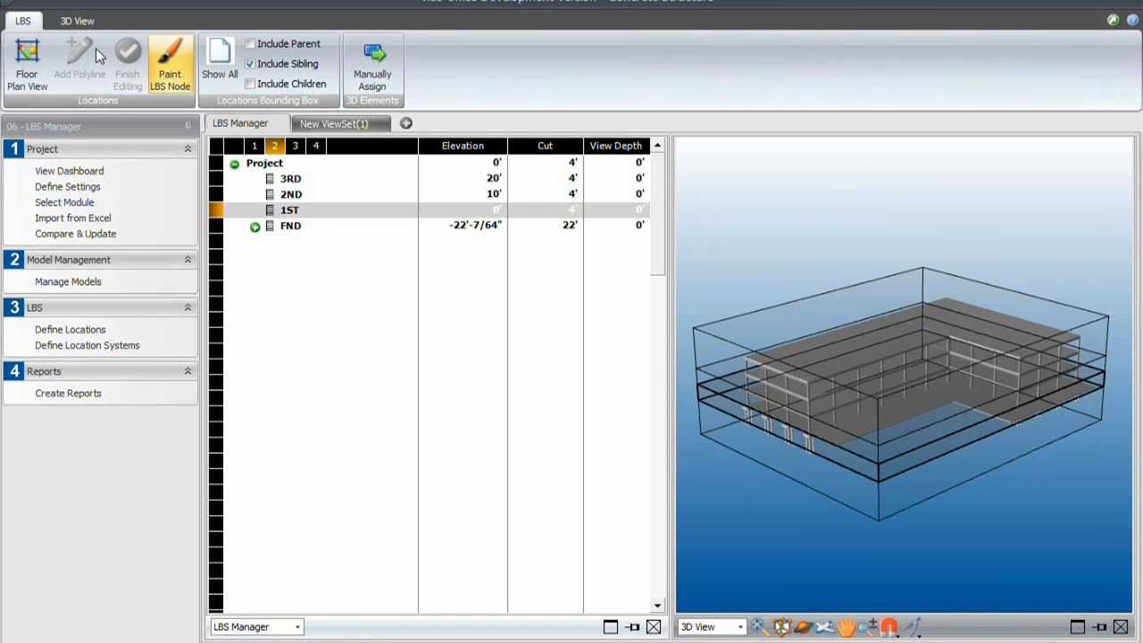
{"action": "left_click", "coordinate": [28, 67]}
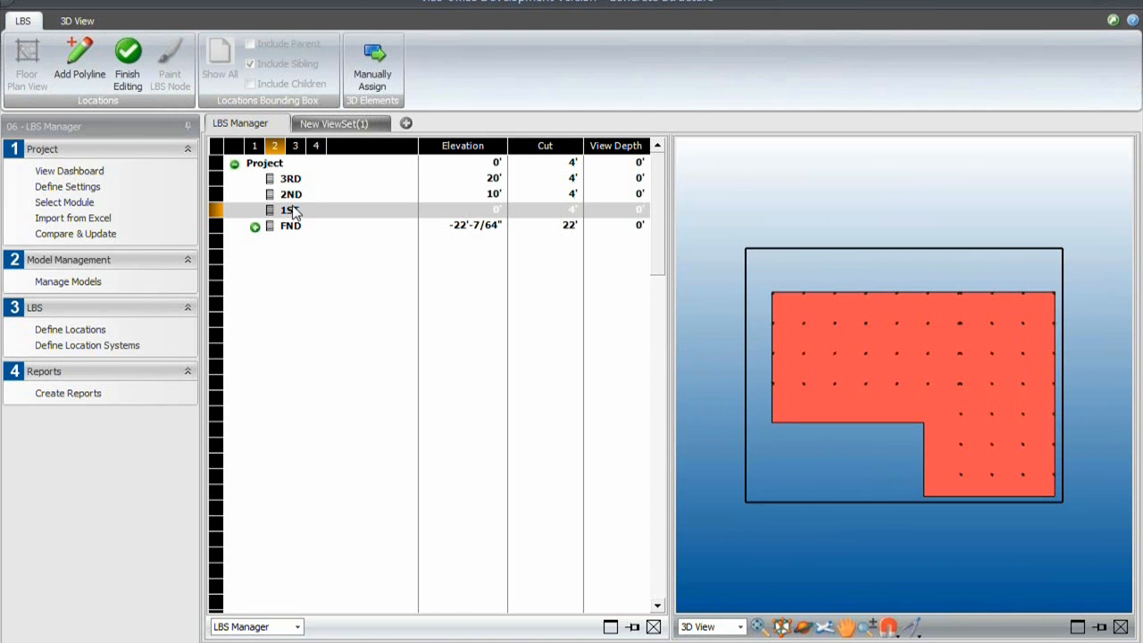
{"action": "left_click", "coordinate": [78, 64]}
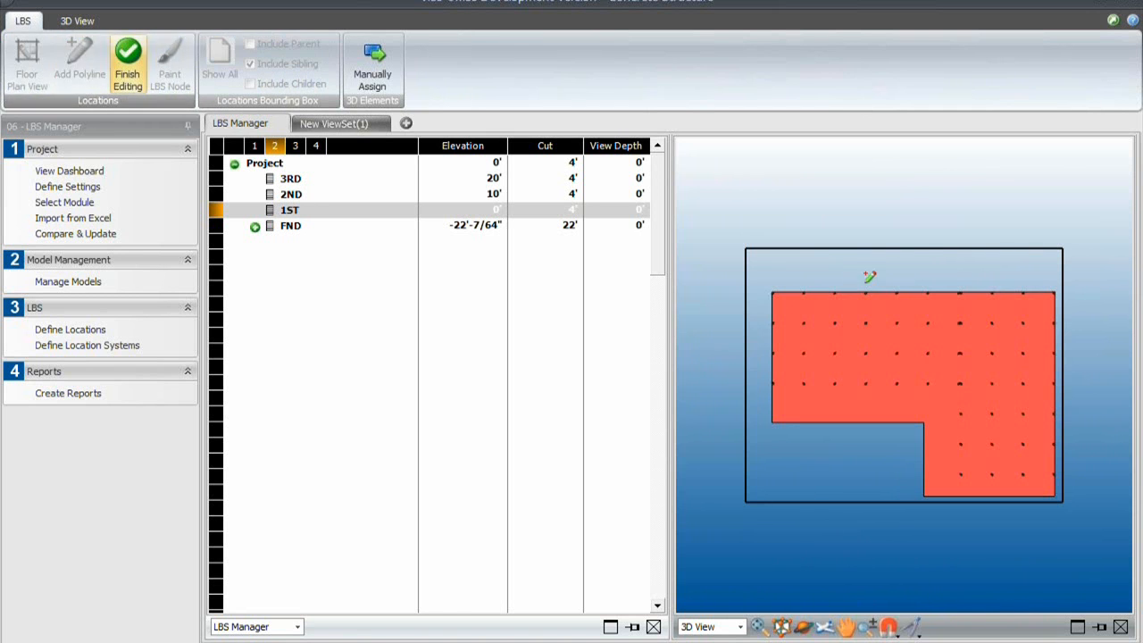
{"action": "left_click", "coordinate": [912, 250]}
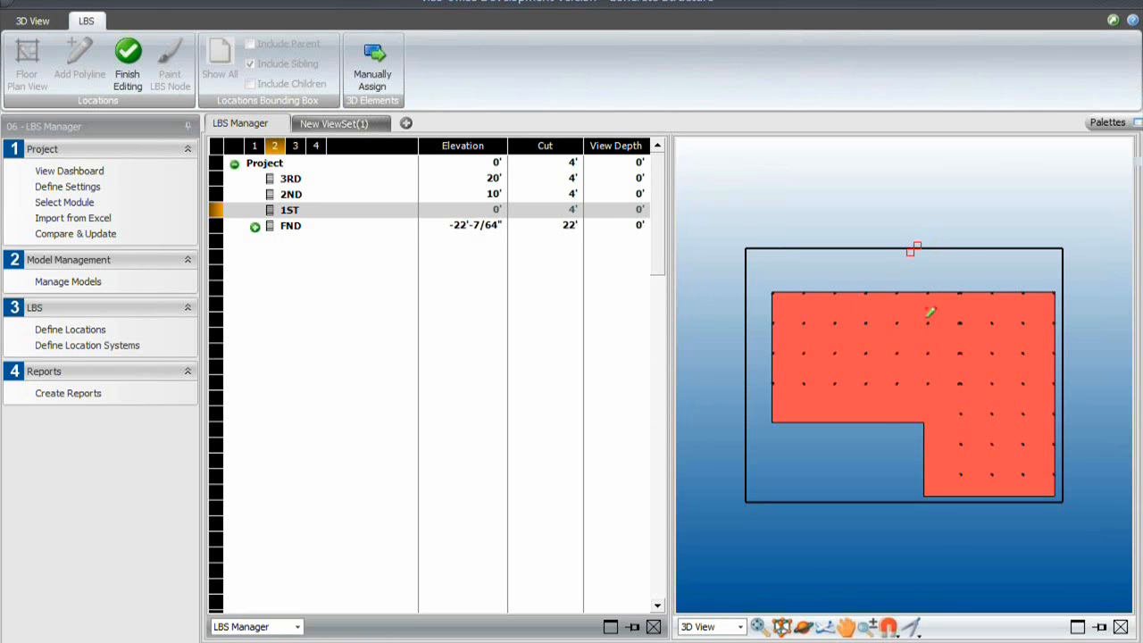
{"action": "left_click", "coordinate": [908, 534]}
- Divide the 2ND floor into zones with a vertical polyline across its floor plan, left of the slab's inner corner
{"action": "right_click", "coordinate": [296, 193]}
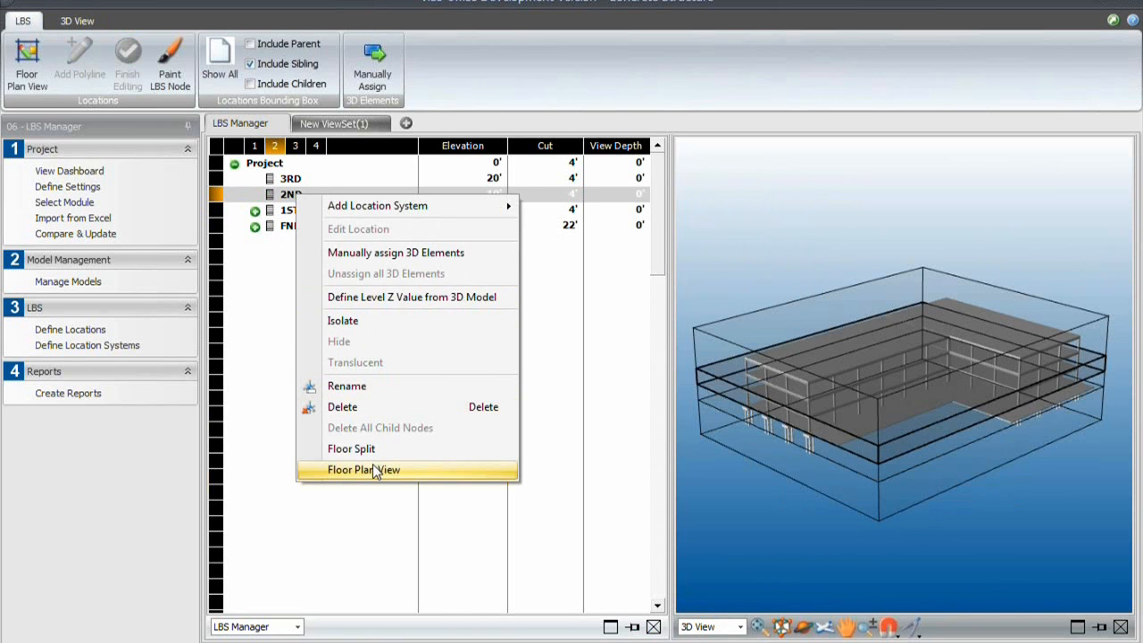
{"action": "left_click", "coordinate": [374, 470]}
{"action": "left_click", "coordinate": [74, 75]}
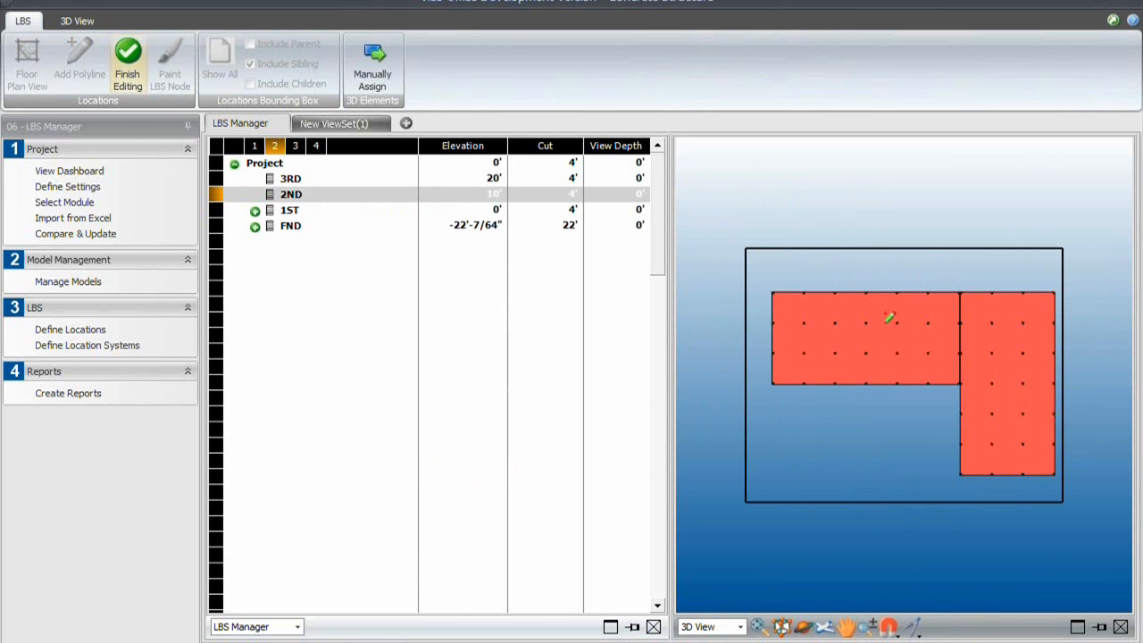
{"action": "left_click", "coordinate": [937, 251]}
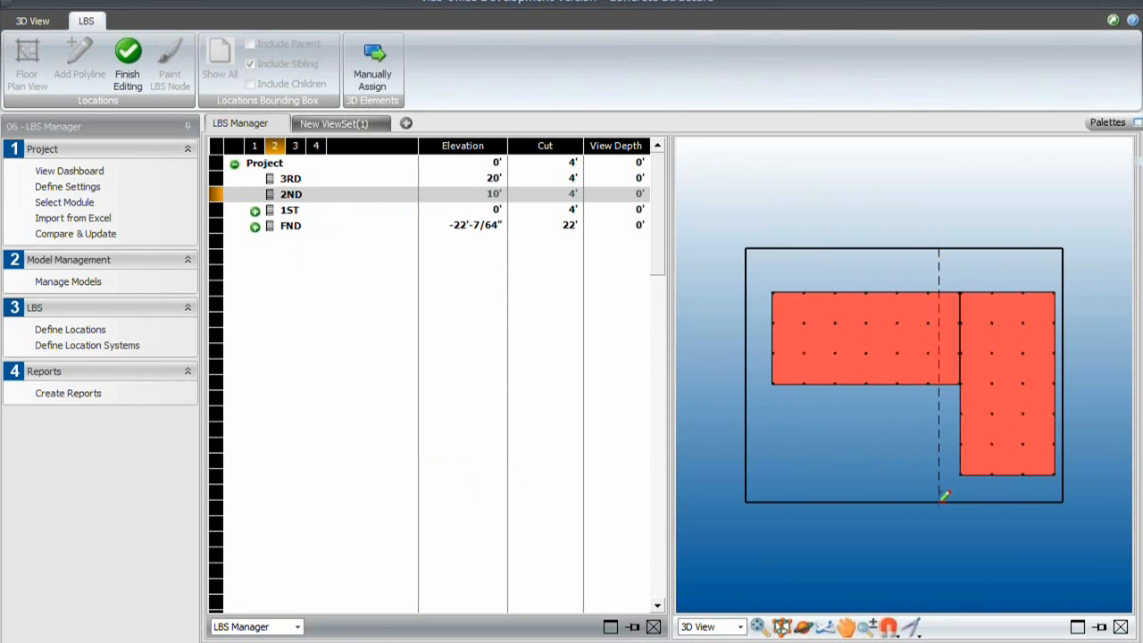
{"action": "right_click", "coordinate": [925, 536]}
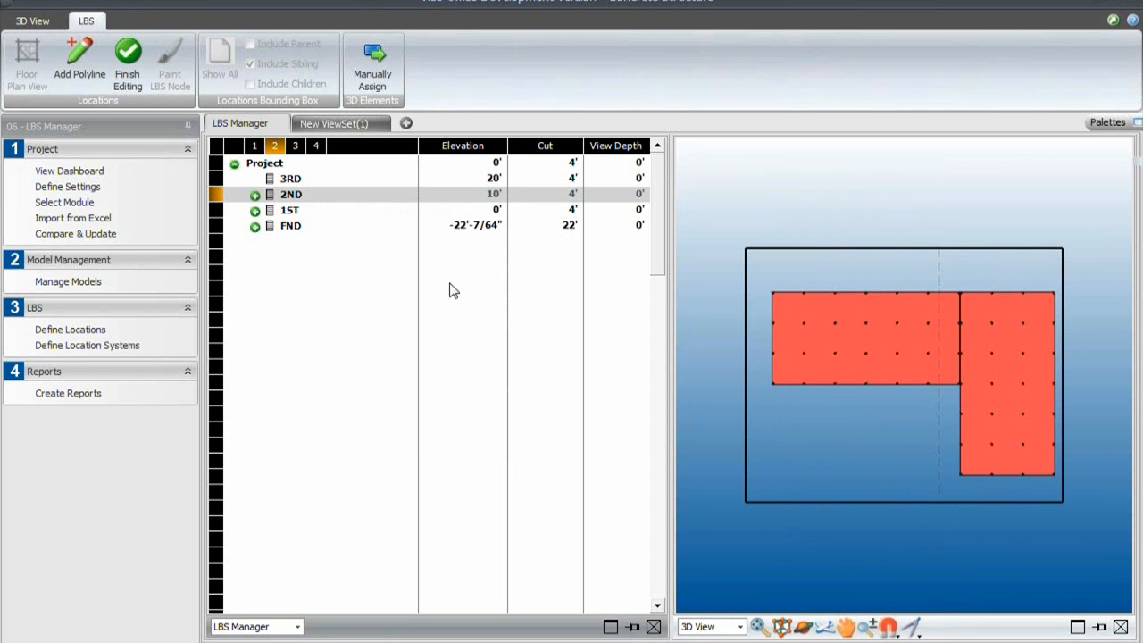
- Divide the 3RD floor into zones with a vertical polyline across its floor plan, just left of the slab's inner corner
{"action": "left_click", "coordinate": [281, 180]}
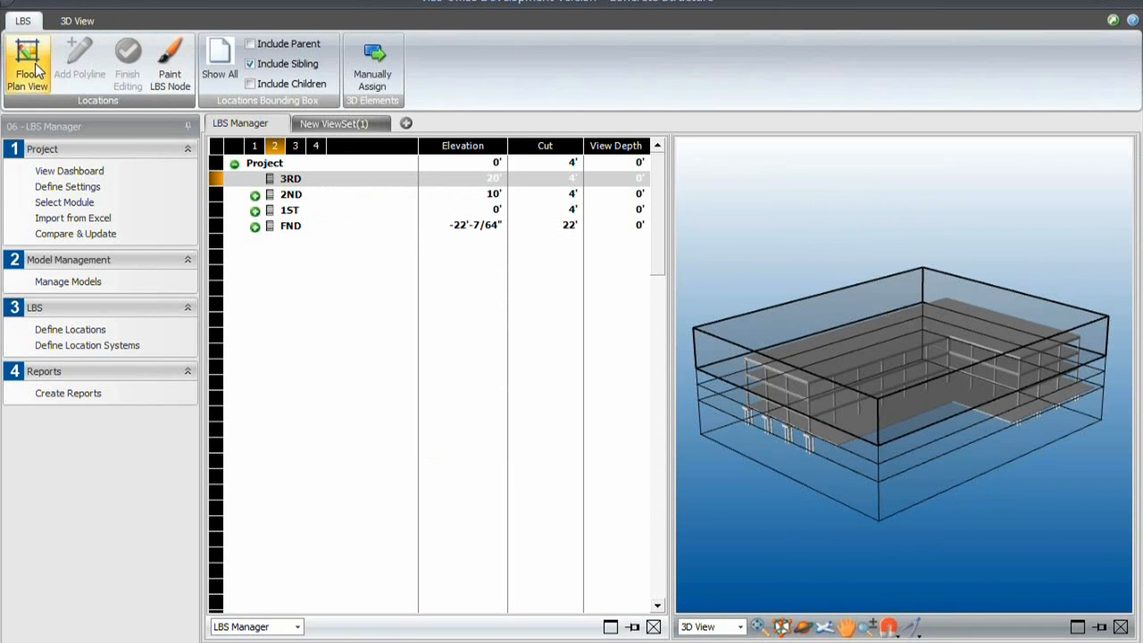
{"action": "left_click", "coordinate": [27, 62]}
{"action": "left_click", "coordinate": [88, 67]}
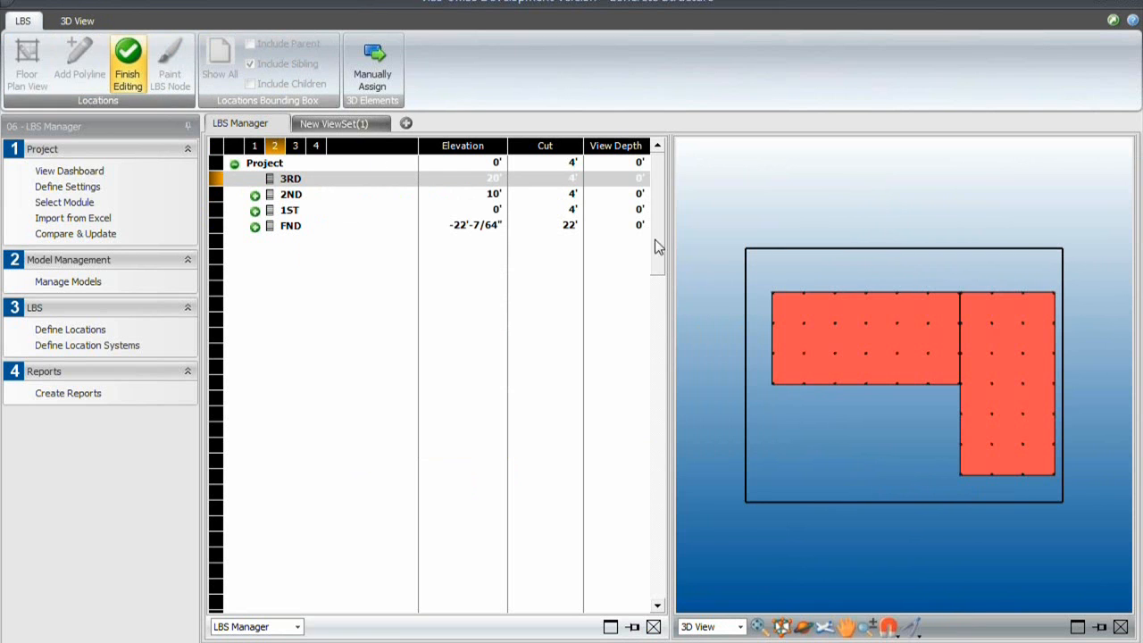
{"action": "left_click", "coordinate": [943, 249]}
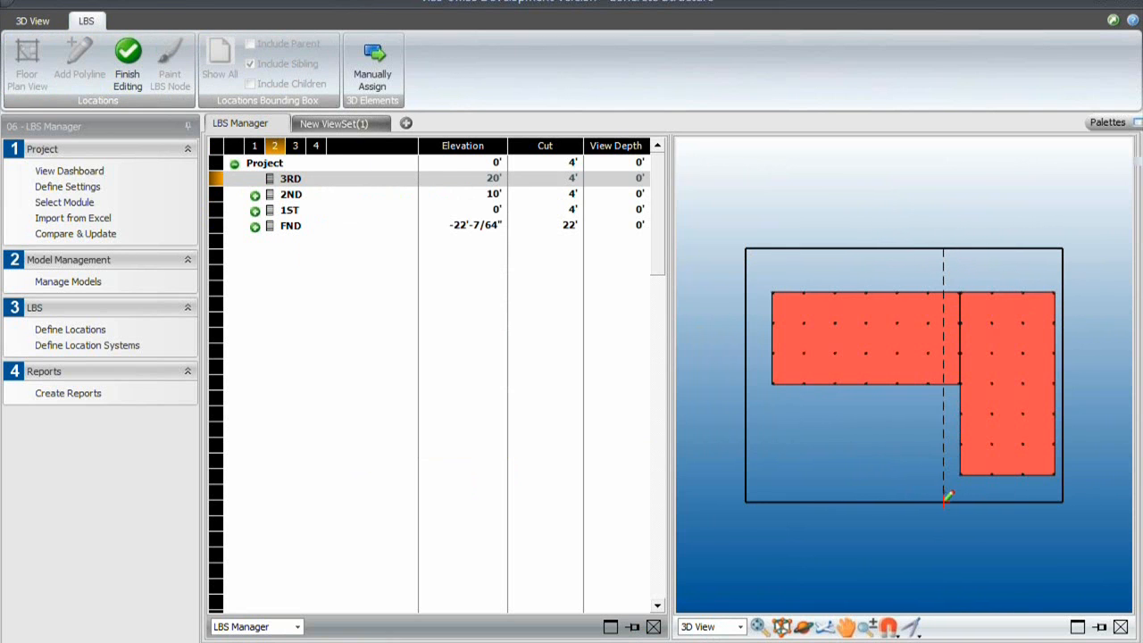
{"action": "right_click", "coordinate": [923, 536]}
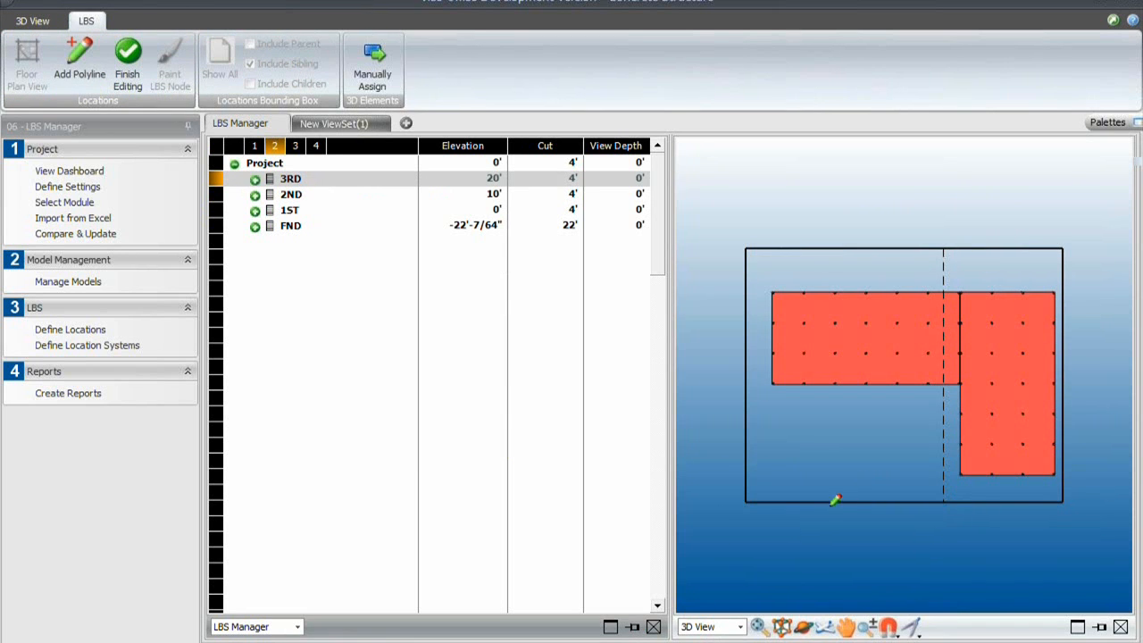
- Expand the 1ST, 2ND and 3RD floors in the location breakdown to check their zones
{"action": "left_click", "coordinate": [256, 211]}
{"action": "left_click", "coordinate": [255, 194]}
{"action": "left_click", "coordinate": [255, 179]}
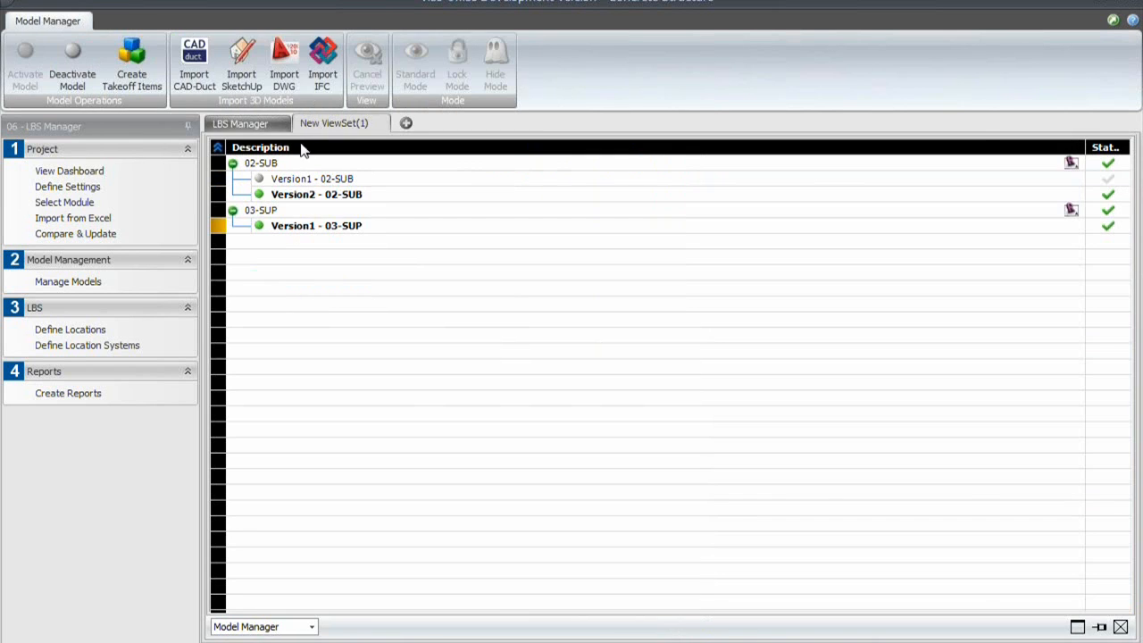
- Create takeoff items again for the active Version1 - 03-SUP model
{"action": "left_click", "coordinate": [333, 123]}
{"action": "right_click", "coordinate": [295, 227]}
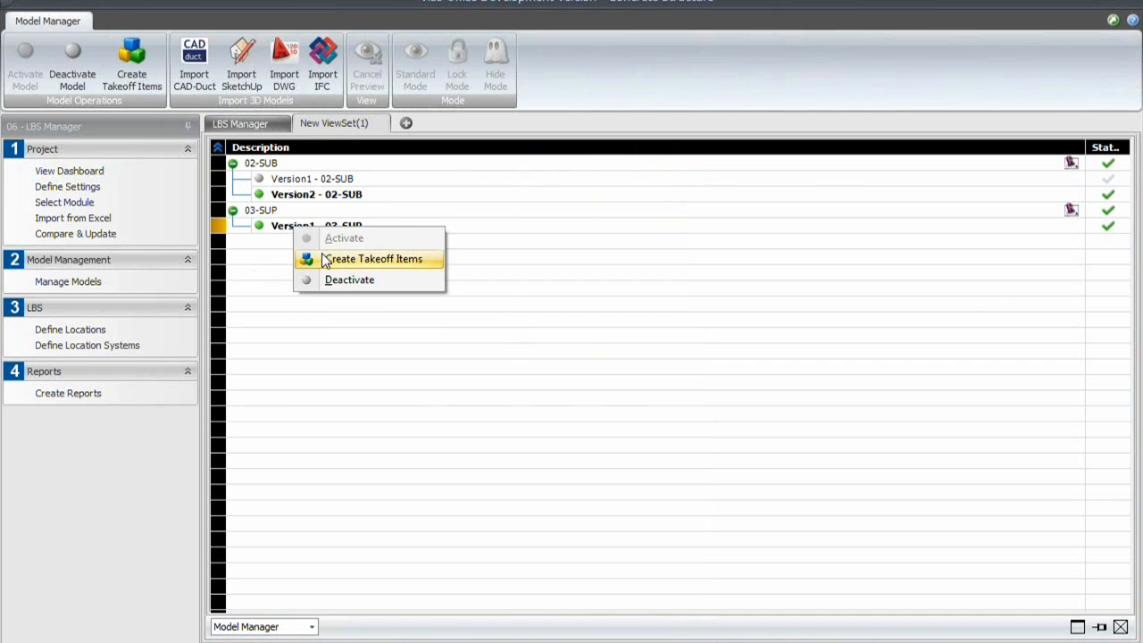
{"action": "left_click", "coordinate": [323, 256]}
{"action": "left_click", "coordinate": [469, 542]}
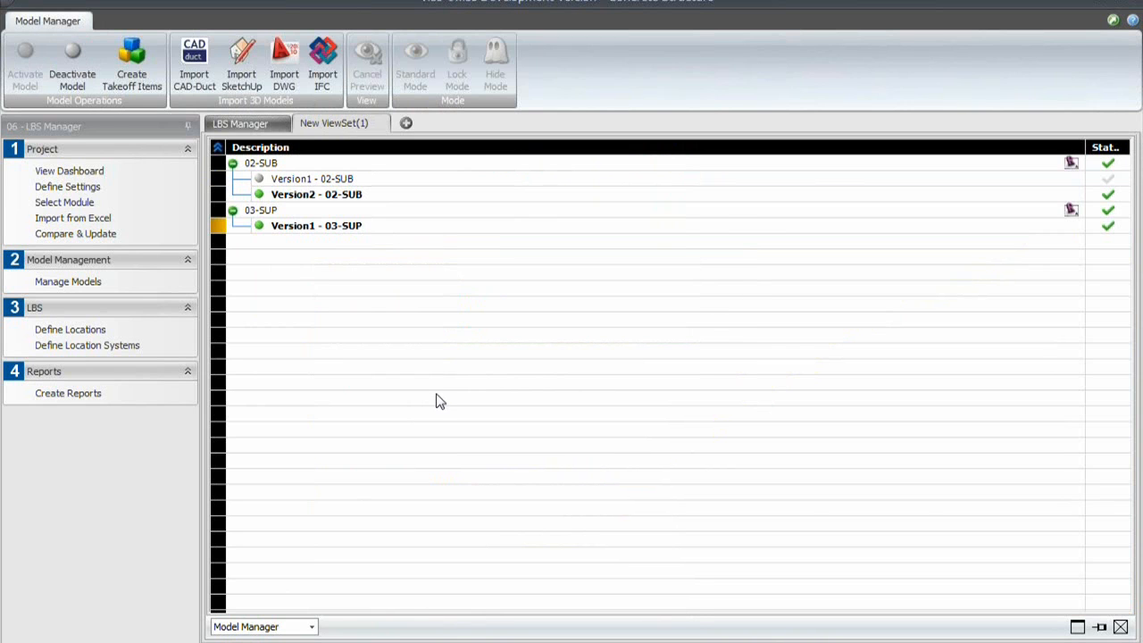
- Switch to the Schedule Planner module and open the schedule in Vico Control with the Structure tasks in the flowline view
{"action": "left_click", "coordinate": [113, 126]}
{"action": "left_click", "coordinate": [145, 259]}
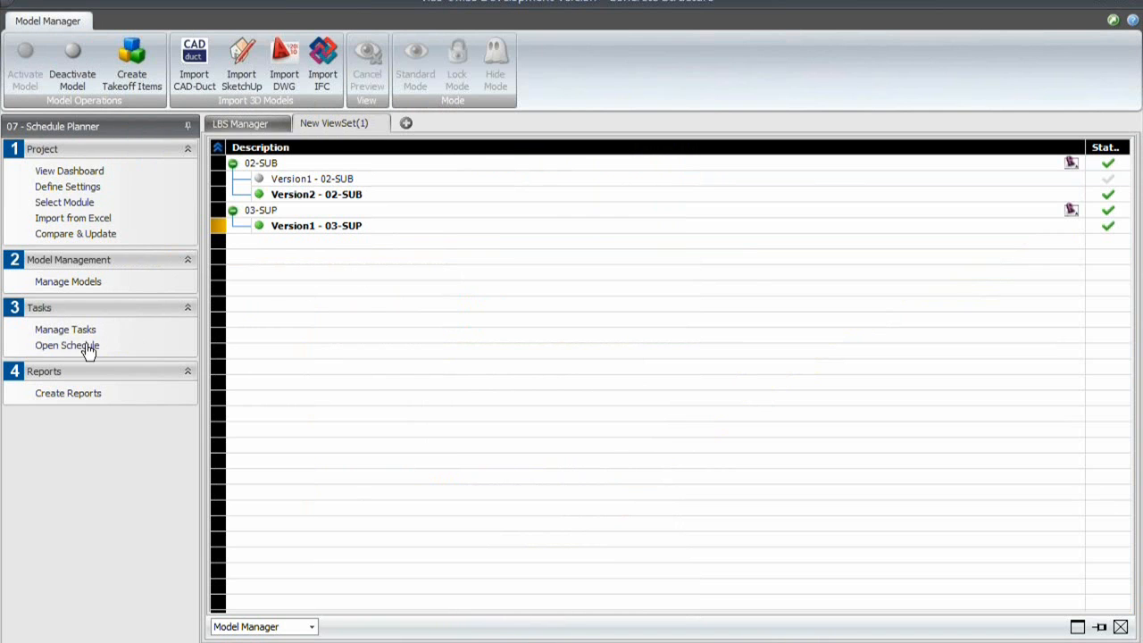
{"action": "left_click", "coordinate": [70, 346]}
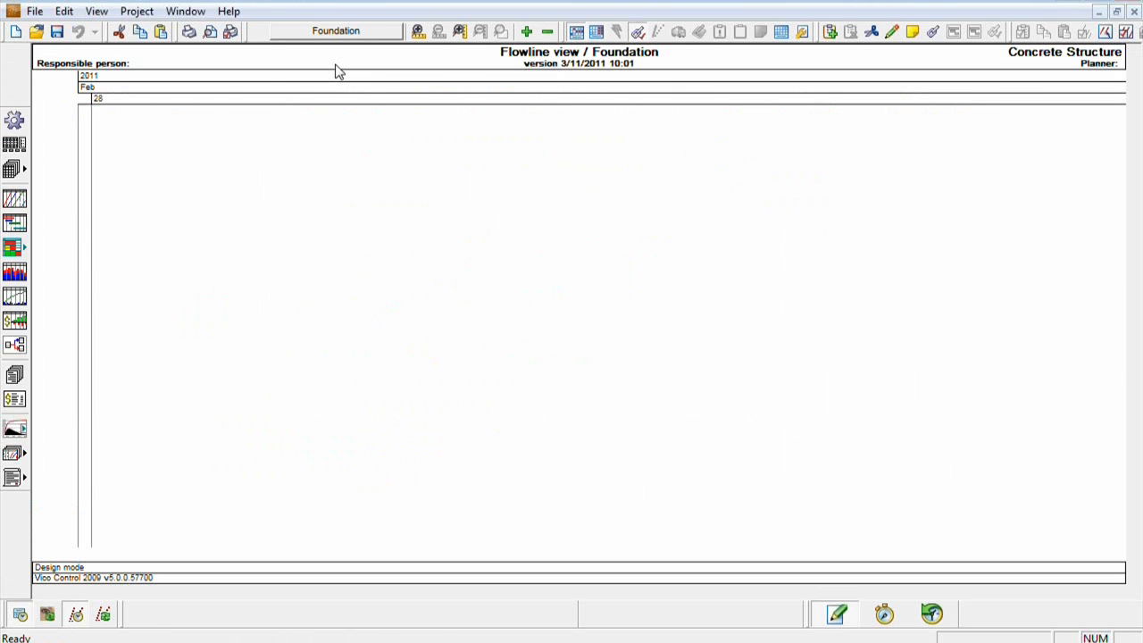
{"action": "left_click", "coordinate": [336, 30]}
{"action": "left_click", "coordinate": [353, 133]}
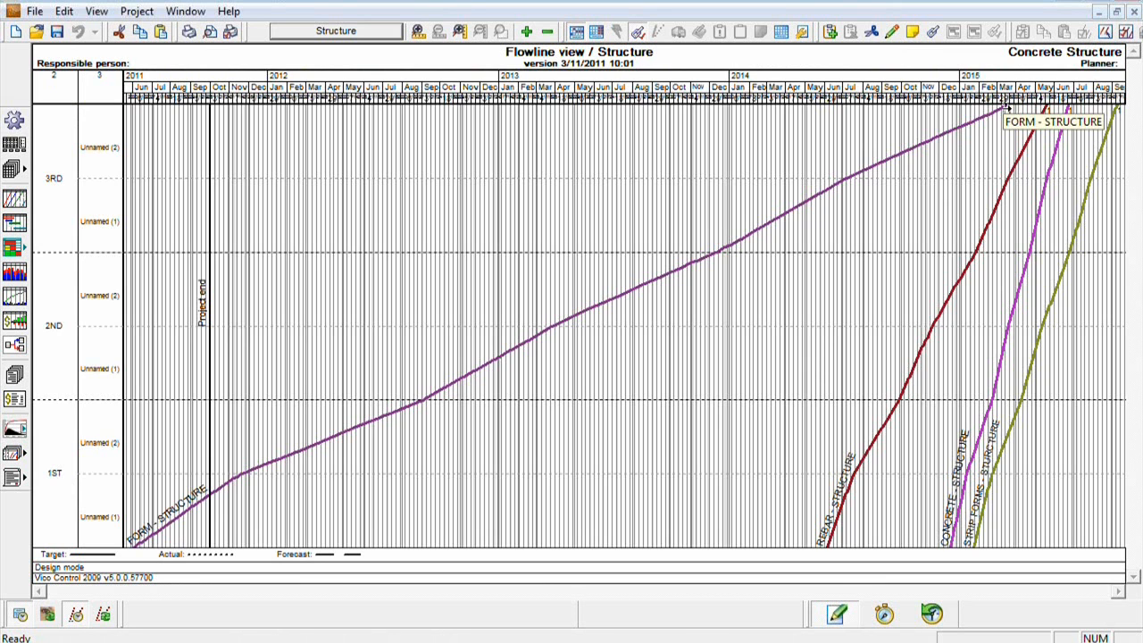
- Shorten the FORM - STRUCTURE task's duration by setting its formwork carpenter crew number to 20
{"action": "left_click", "coordinate": [1007, 119]}
{"action": "left_click_drag", "start_coordinate": [259, 238], "coordinate": [198, 254]}
{"action": "left_click_drag", "start_coordinate": [802, 182], "coordinate": [764, 183]}
{"action": "type", "text": "20"}
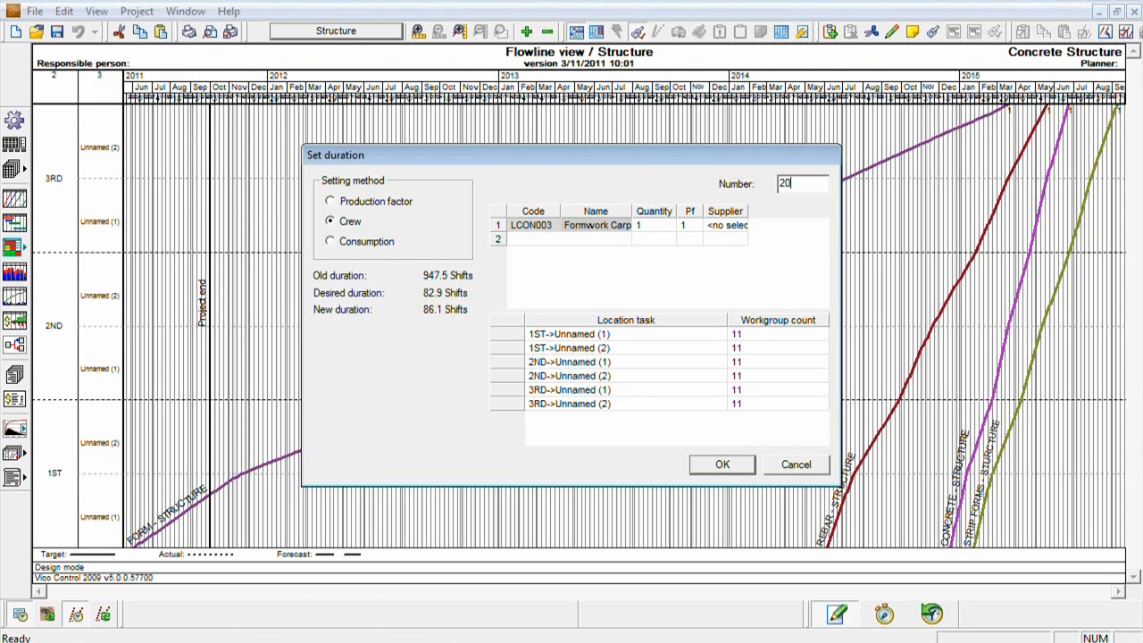
{"action": "left_click", "coordinate": [725, 464]}
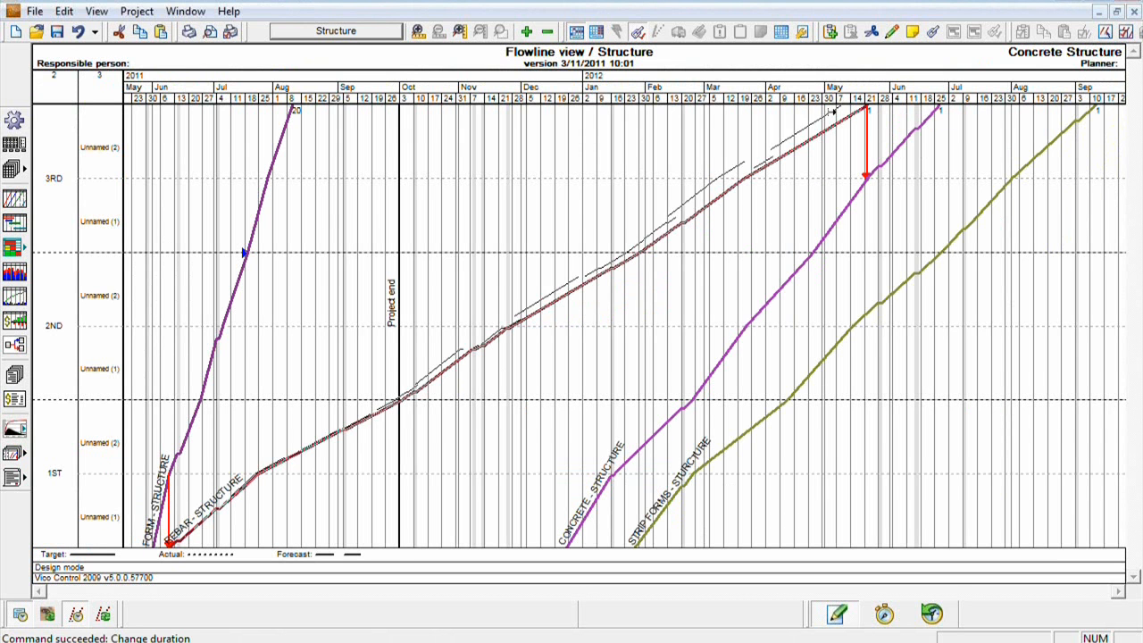
- Shorten the remaining structure tasks by crew number: 5 for REBAR, 3 for CONCRETE and 4 for STRIP FORMS
{"action": "left_click_drag", "start_coordinate": [373, 179], "coordinate": [312, 199]}
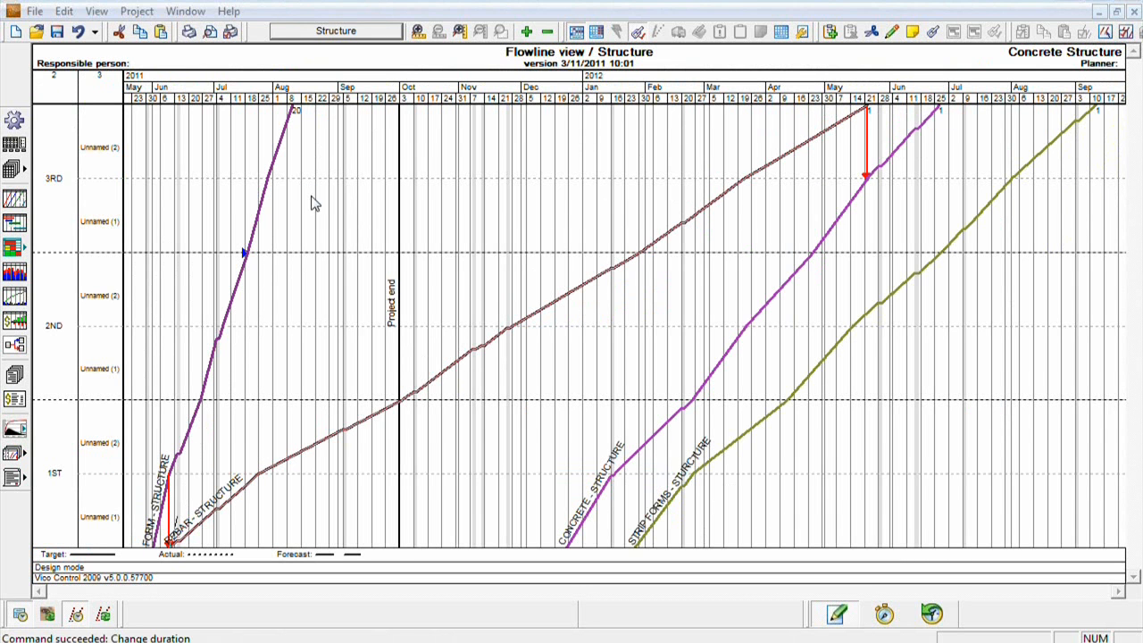
{"action": "left_click", "coordinate": [732, 464]}
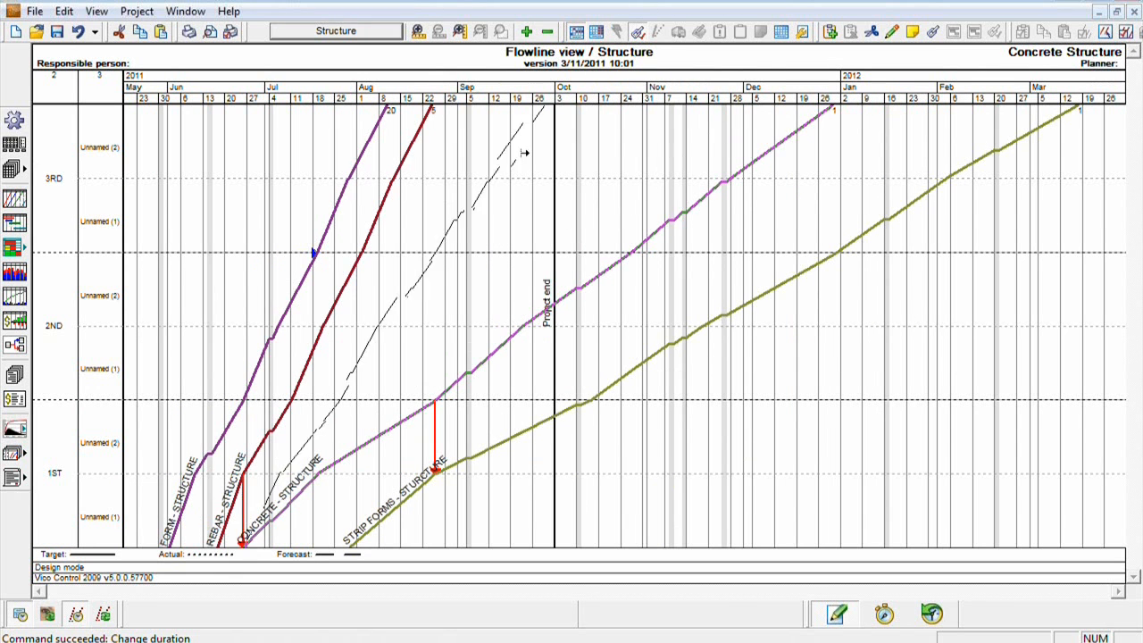
{"action": "left_click_drag", "start_coordinate": [449, 169], "coordinate": [444, 176]}
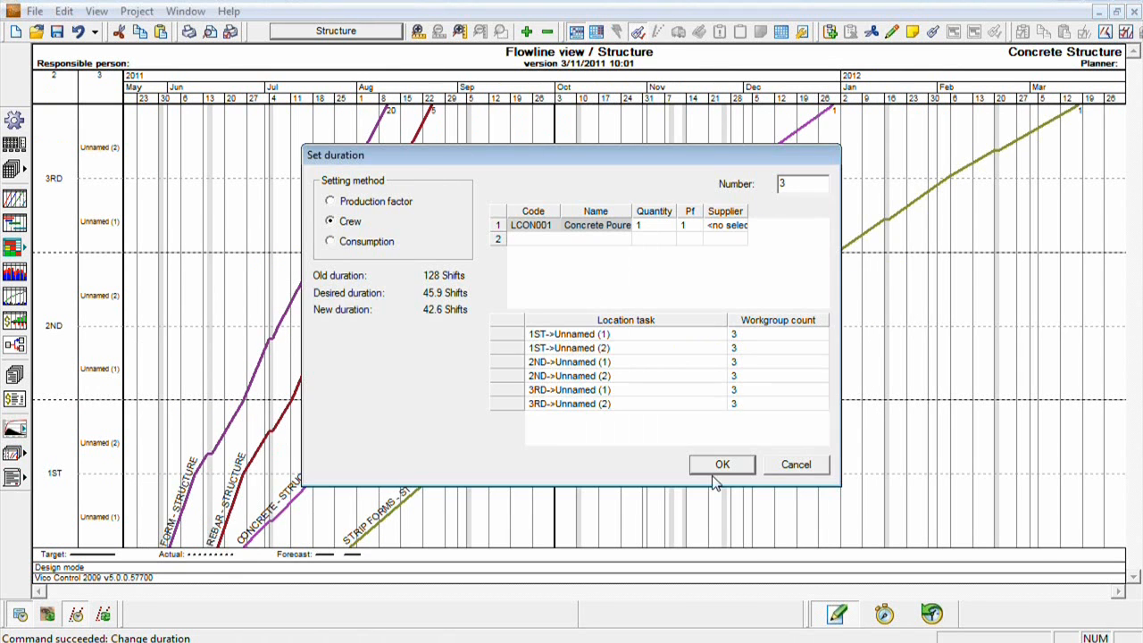
{"action": "left_click", "coordinate": [717, 468]}
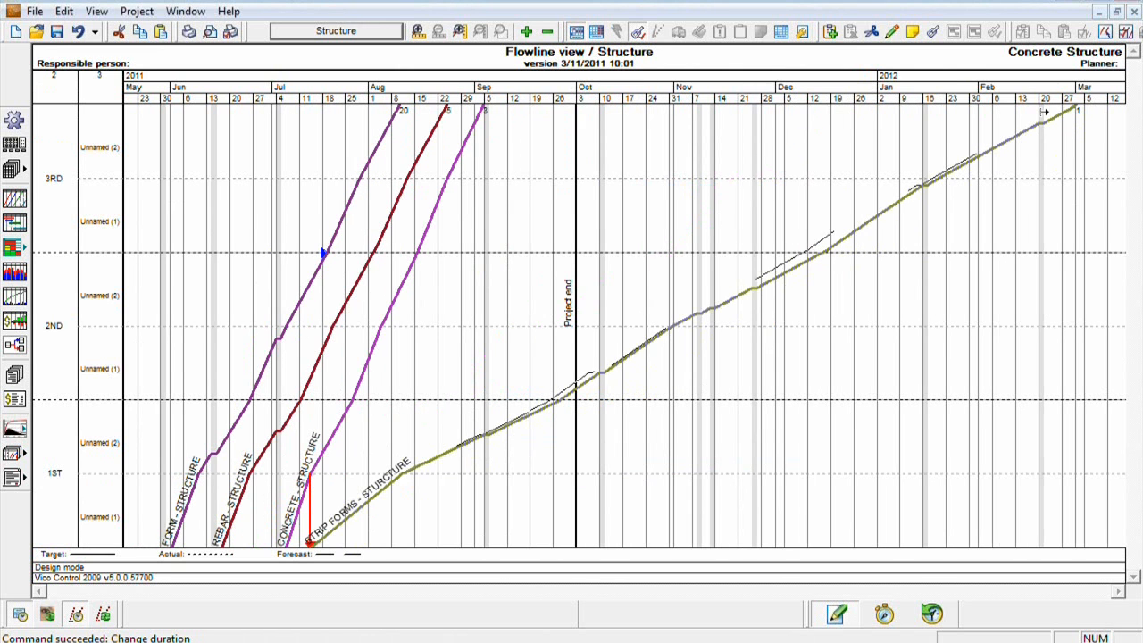
{"action": "left_click_drag", "start_coordinate": [548, 162], "coordinate": [506, 175]}
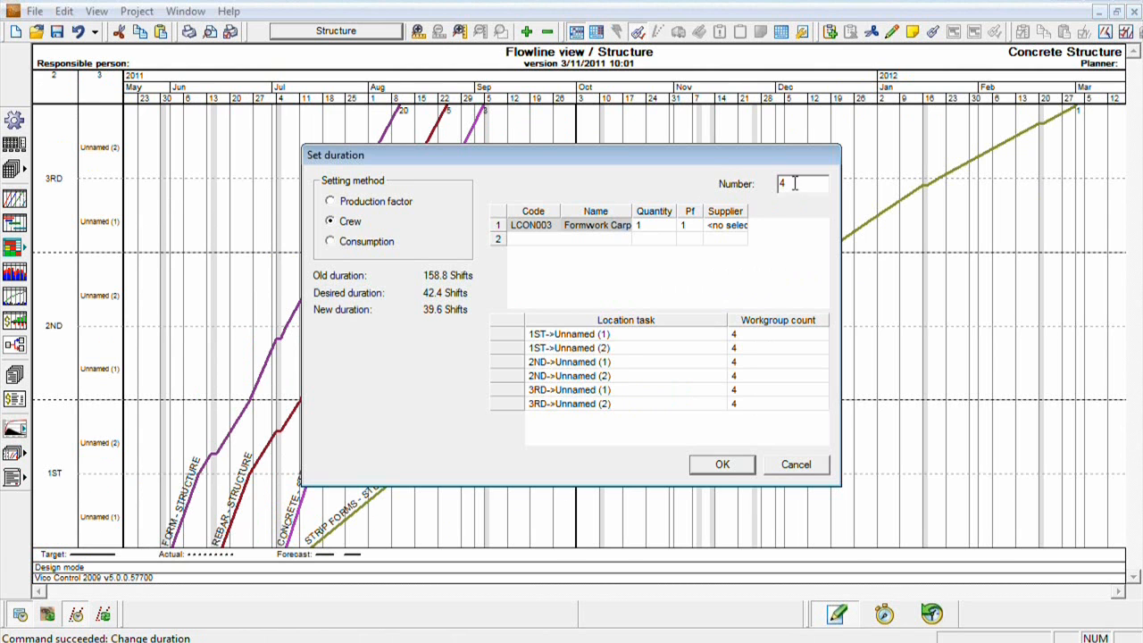
{"action": "left_click", "coordinate": [722, 464]}
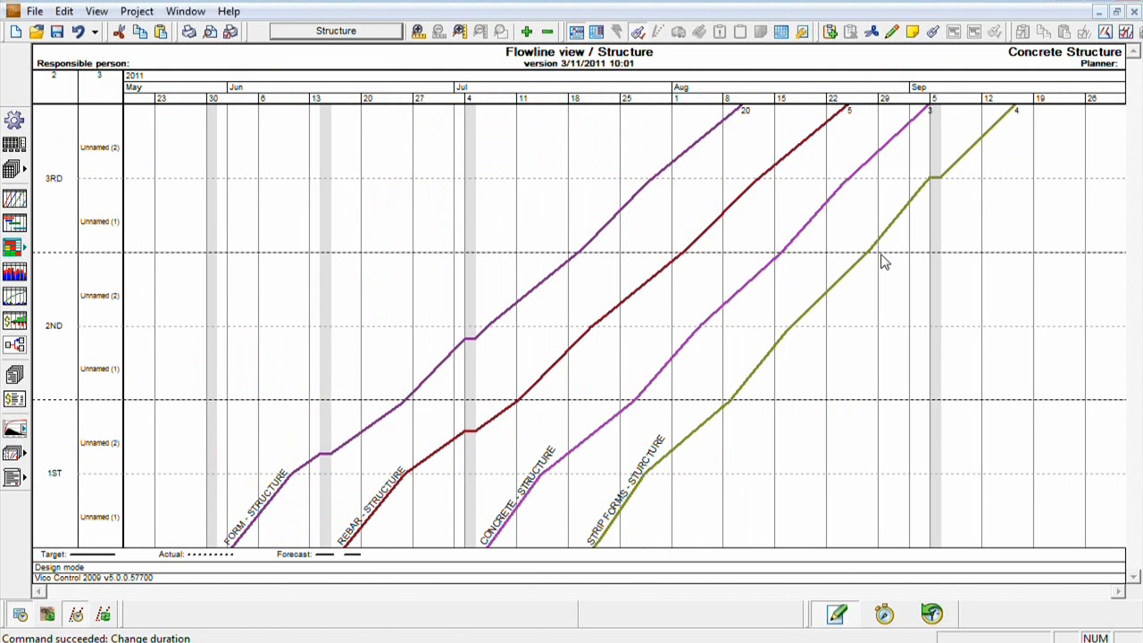
- Examine the crew loading of the Structure tasks in the resource graph, and close the graph
{"action": "left_click", "coordinate": [15, 272]}
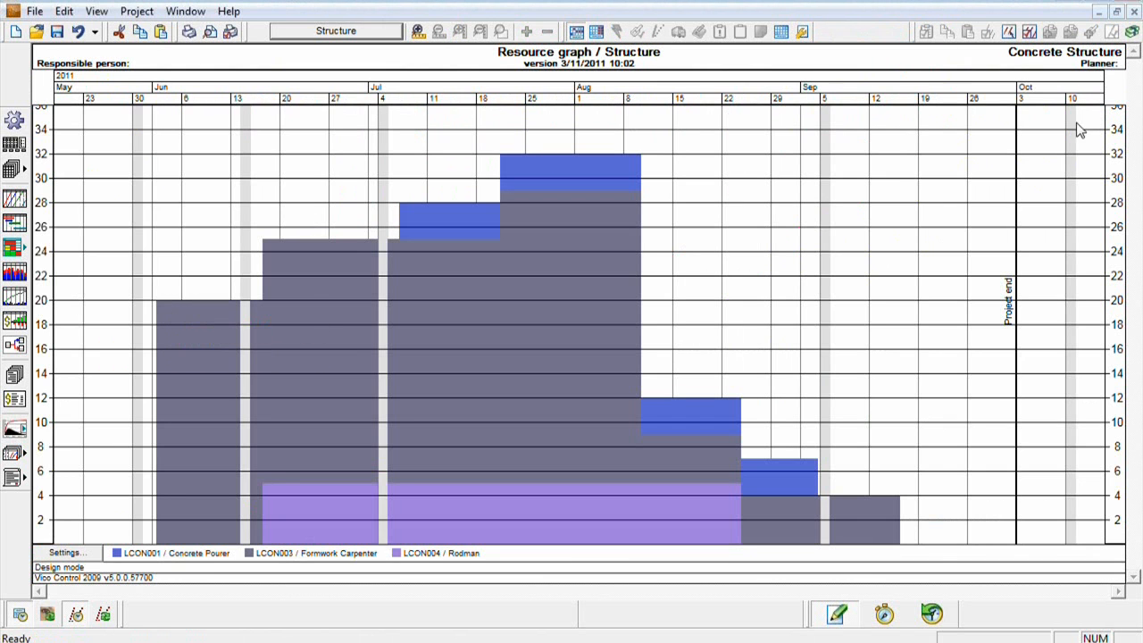
{"action": "left_click", "coordinate": [1135, 10]}
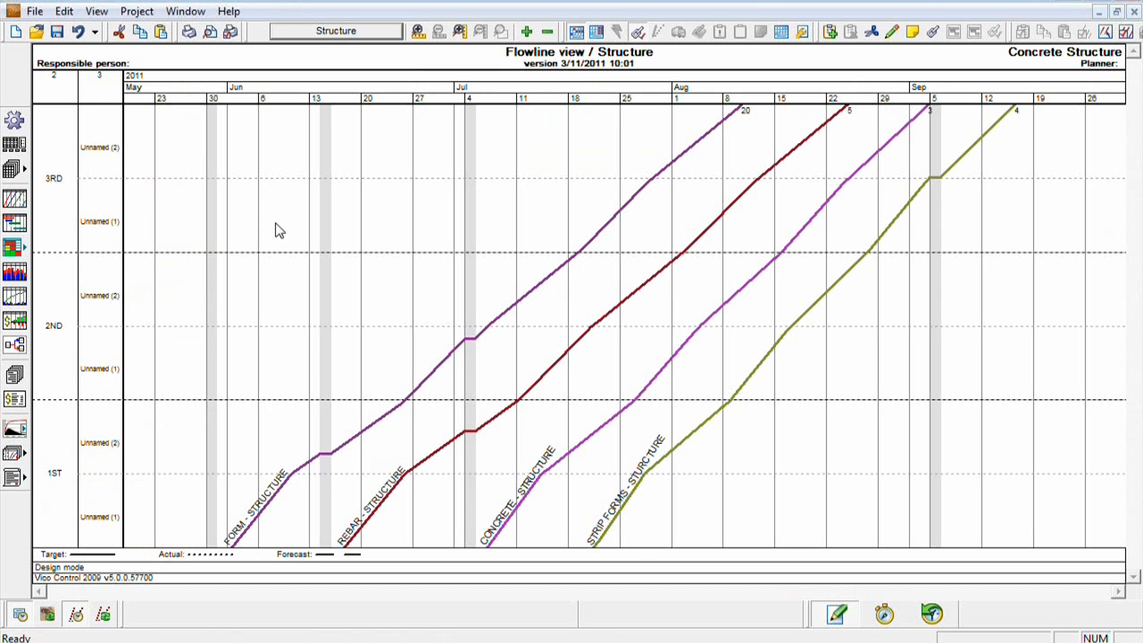
- Show the Full Building schedule and reverse the FND zones' display order so they run upward from Zone 1 to Zone 4
{"action": "left_click", "coordinate": [332, 33]}
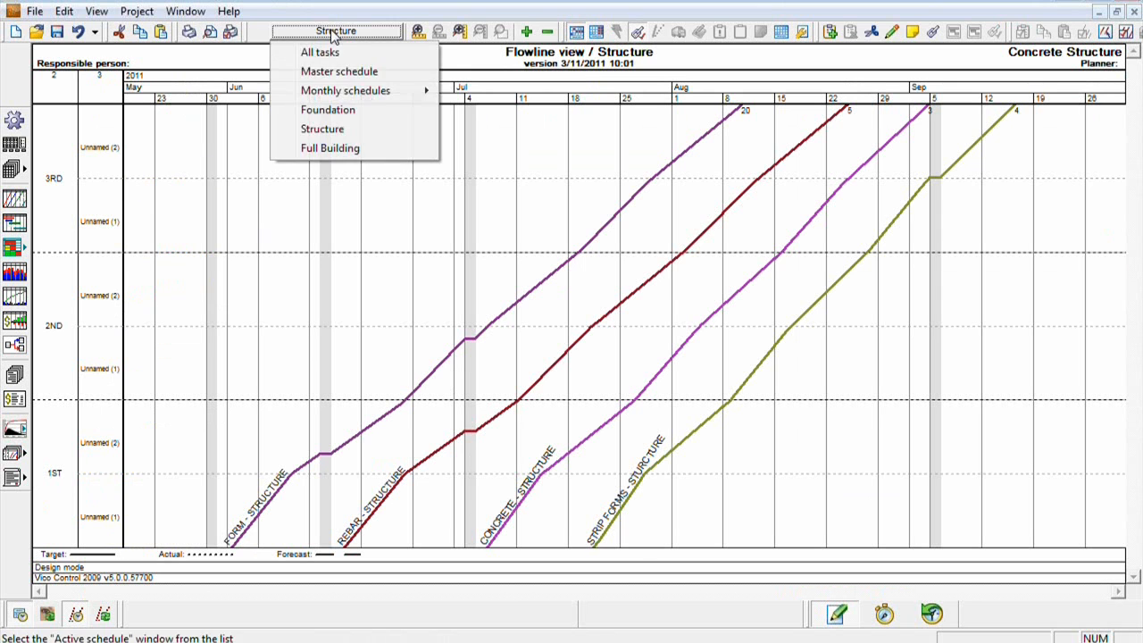
{"action": "left_click", "coordinate": [355, 150]}
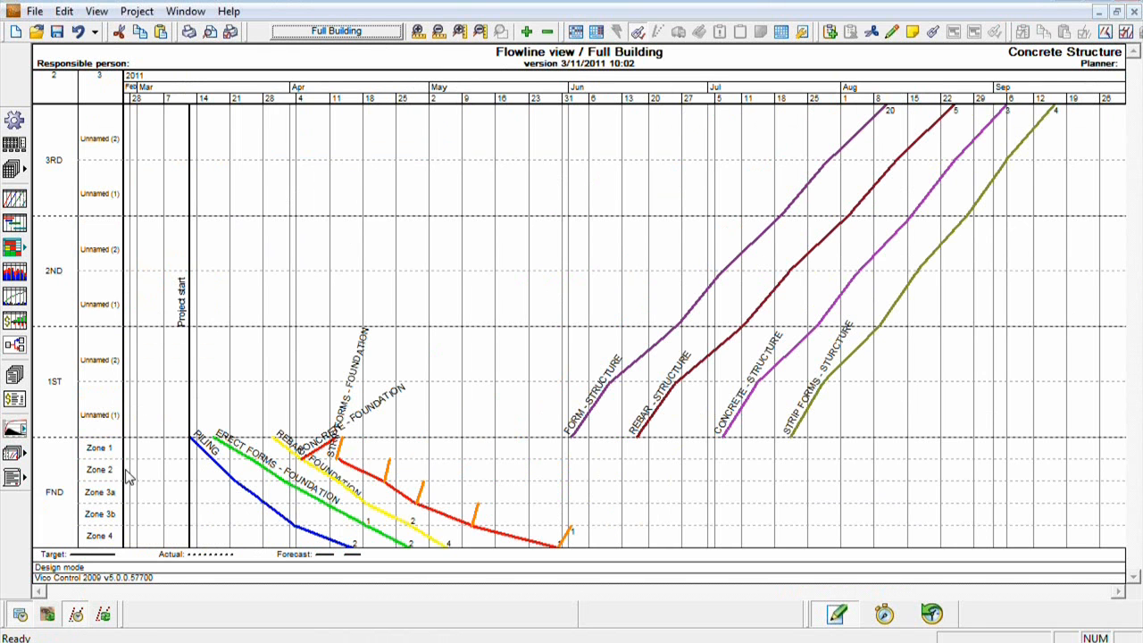
{"action": "right_click", "coordinate": [134, 454]}
{"action": "left_click", "coordinate": [154, 458]}
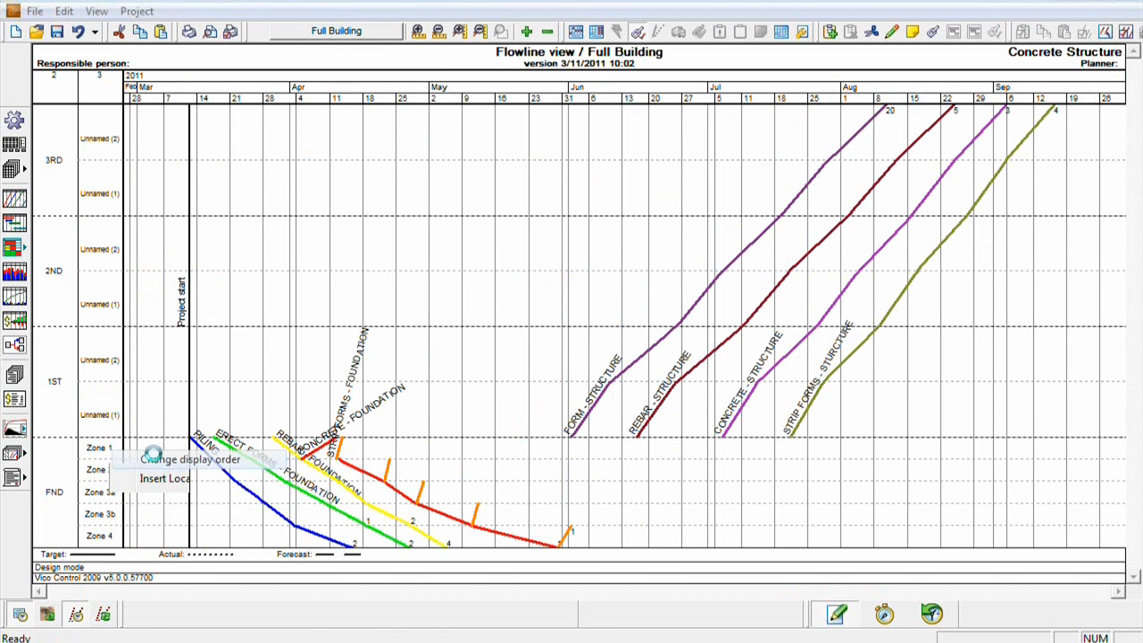
{"action": "left_click", "coordinate": [549, 214]}
{"action": "left_click", "coordinate": [548, 215]}
{"action": "left_click", "coordinate": [548, 214]}
{"action": "left_click", "coordinate": [548, 215]}
{"action": "left_click", "coordinate": [437, 259]}
{"action": "left_click", "coordinate": [549, 214]}
{"action": "left_click", "coordinate": [549, 214]}
{"action": "left_click", "coordinate": [548, 214]}
{"action": "left_click", "coordinate": [453, 259]}
{"action": "left_click", "coordinate": [549, 214]}
{"action": "left_click", "coordinate": [548, 214]}
{"action": "left_click", "coordinate": [417, 259]}
{"action": "left_click", "coordinate": [548, 215]}
{"action": "left_click", "coordinate": [722, 457]}
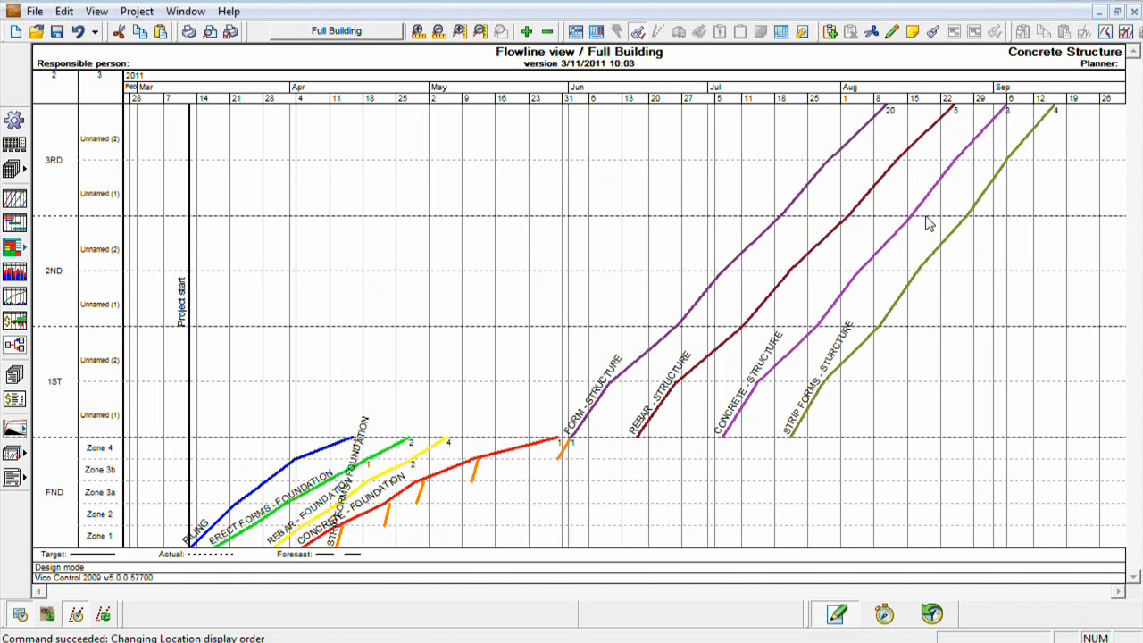
{"action": "left_click", "coordinate": [912, 404]}
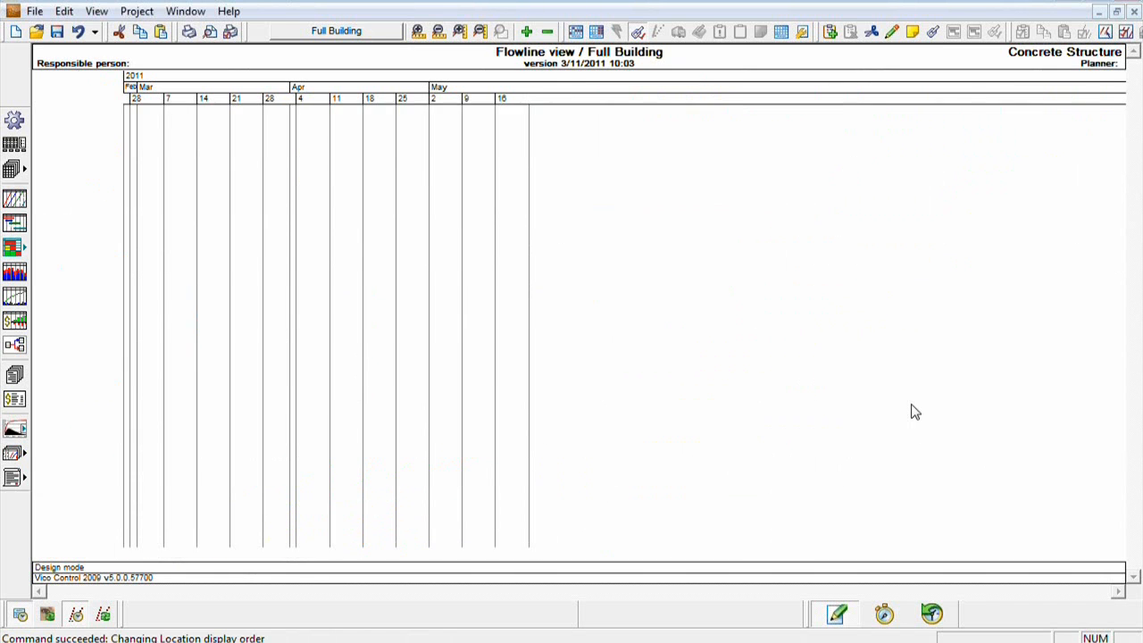